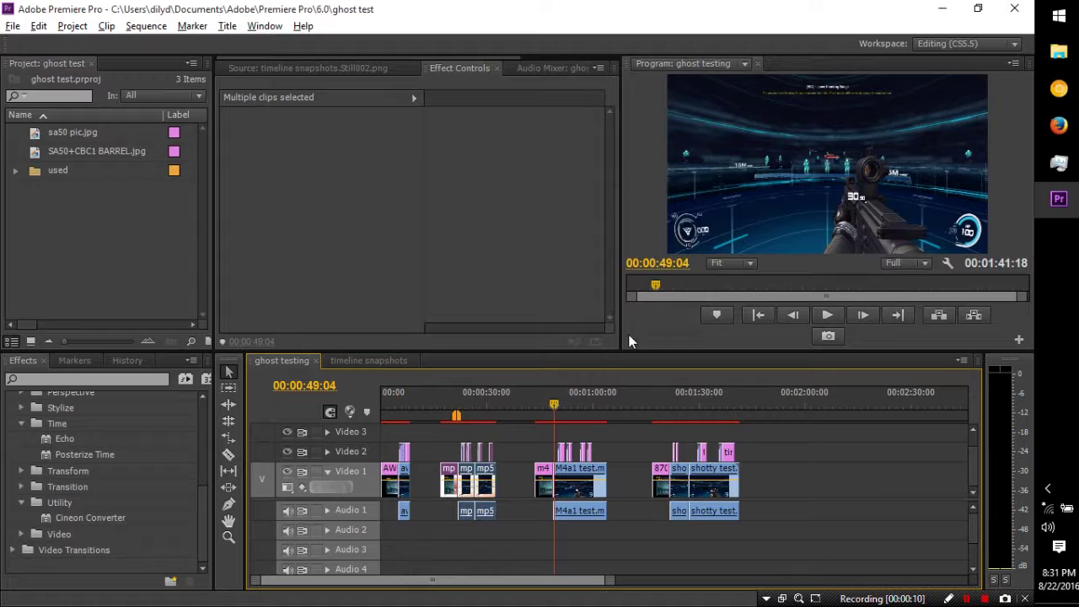
Import the SA50+ TEST video from the testing folder in Captures into the ghost test project.
drag(706, 396, 787, 403)
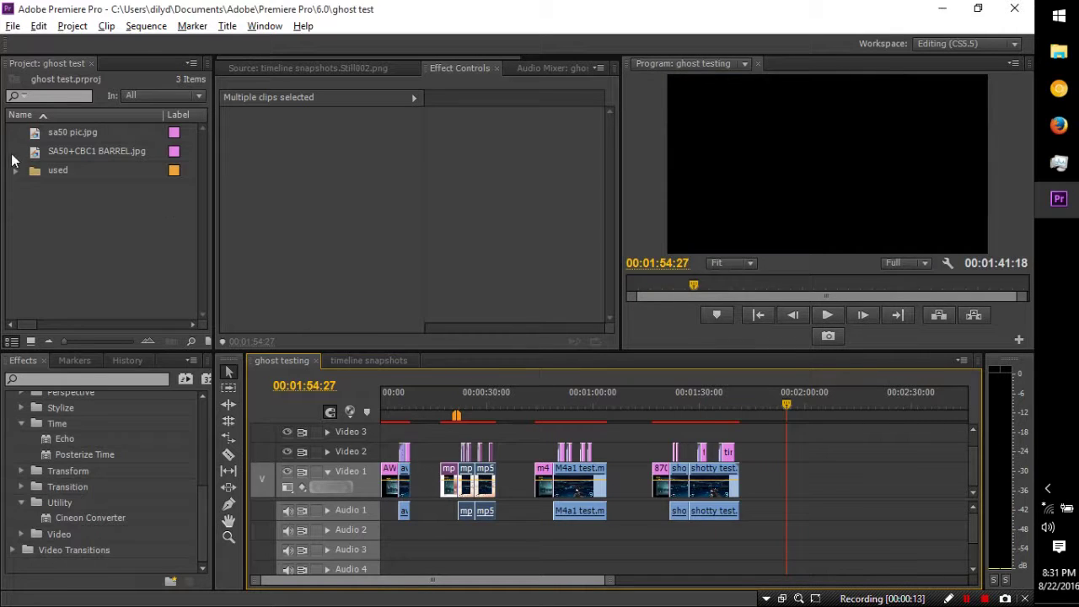
key(space)
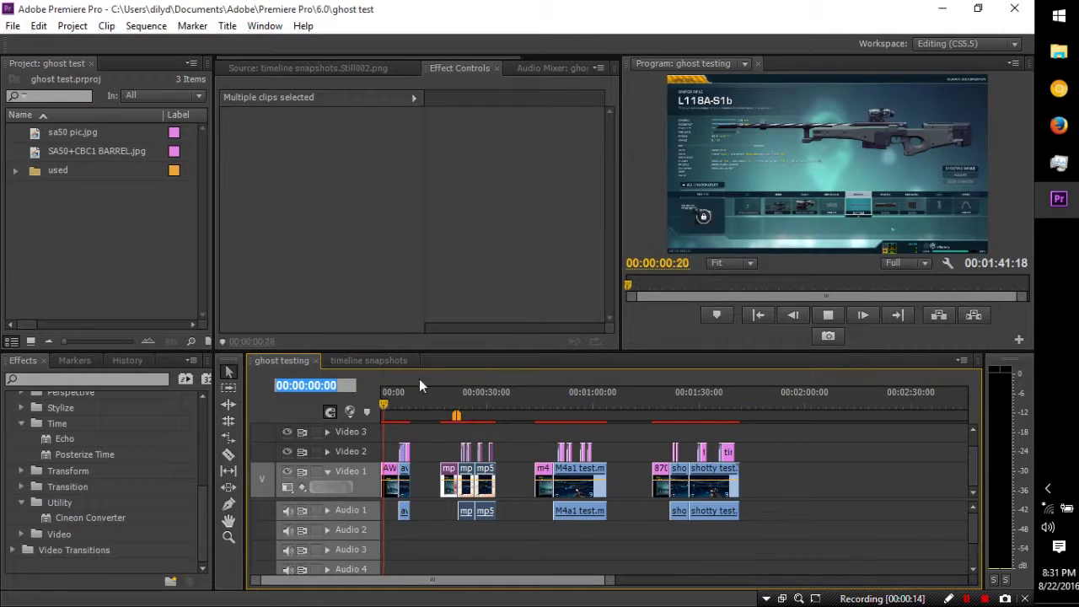
key(alt+Tab)
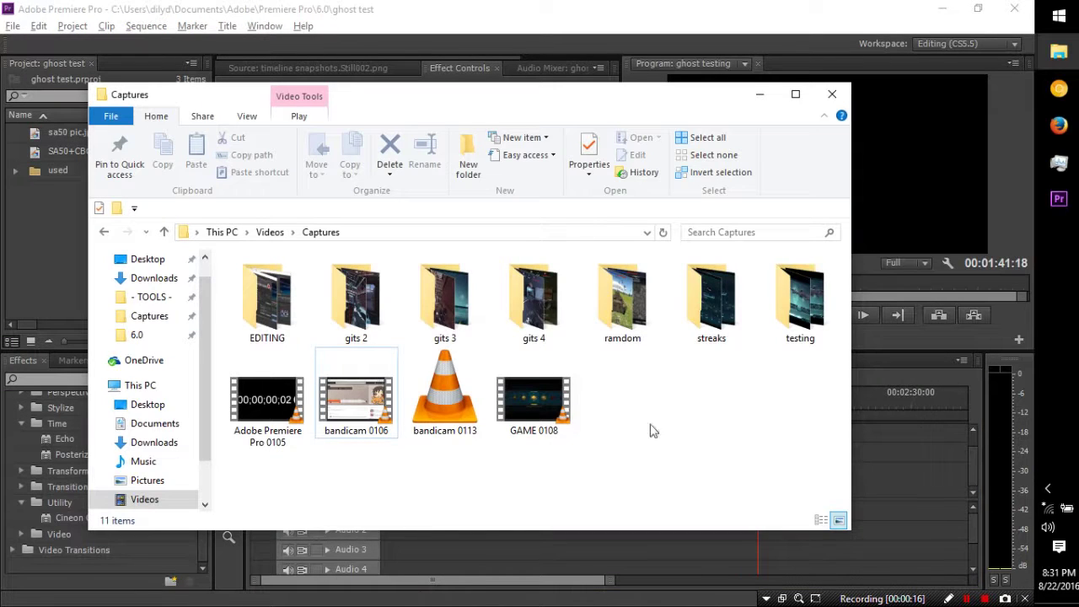
double_click(797, 325)
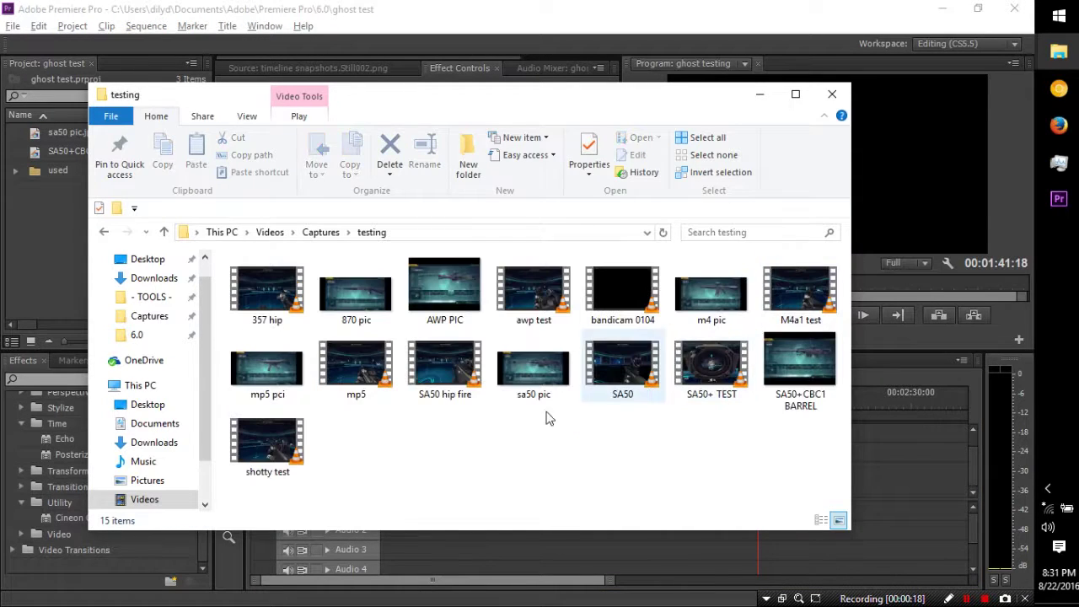
drag(712, 364, 31, 261)
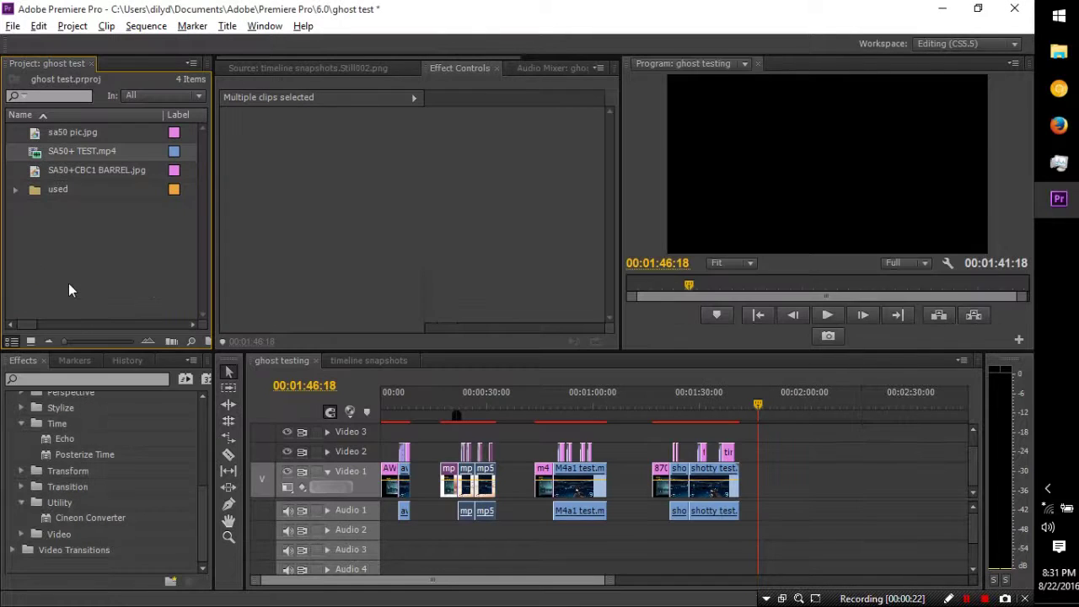
Place SA50+ TEST.mp4 on Video 1 of the ghost testing sequence after the shotty test clips, at about 00:02:02, and play it.
drag(769, 429, 819, 494)
click(816, 408)
key(space)
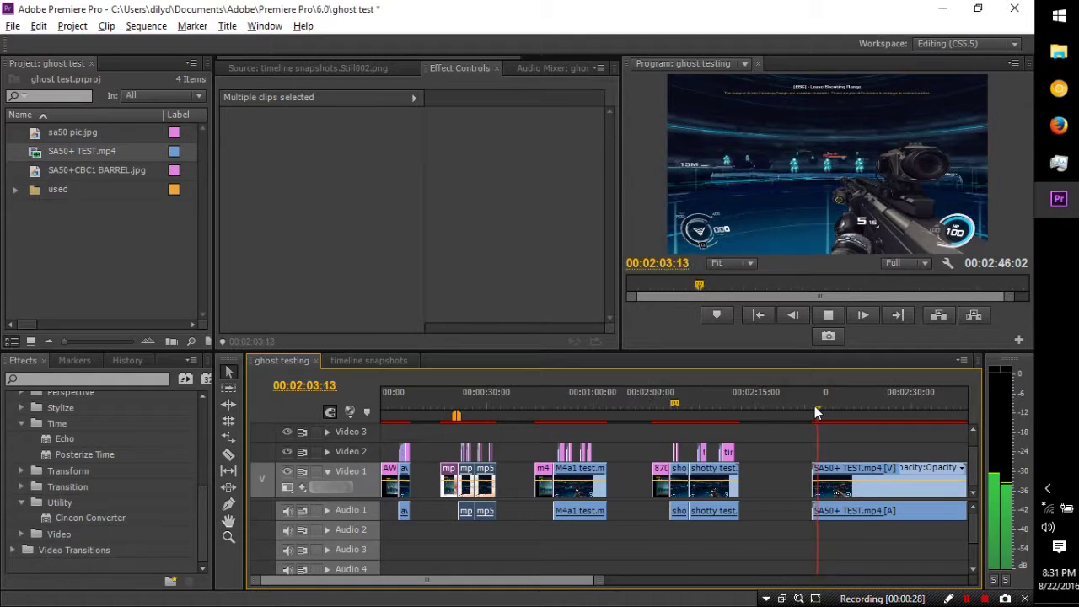
Trim about 1.5 seconds off the start of the SA50+ TEST clip, before the first shot.
key(=)
key(=)
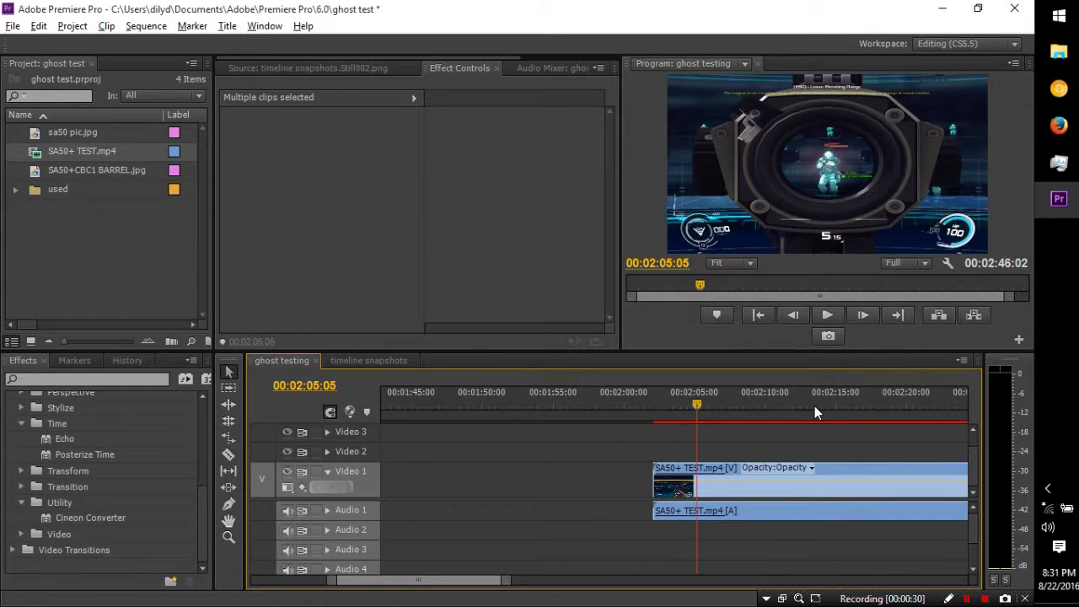
key(space)
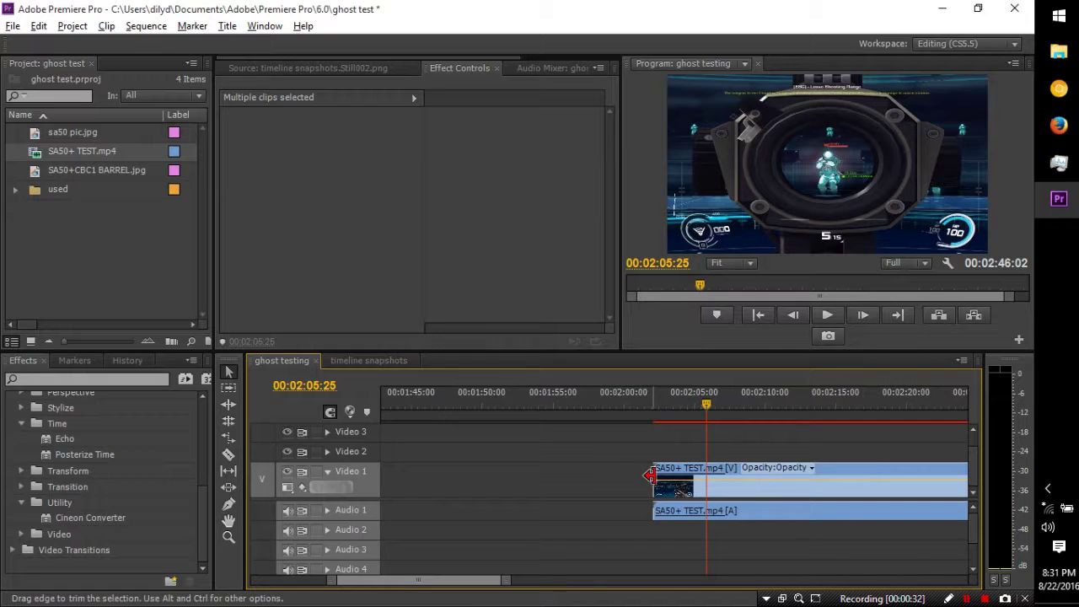
drag(655, 480, 672, 480)
Play the trimmed SA50+ TEST clip from its start to examine when the shots are fired.
key(space)
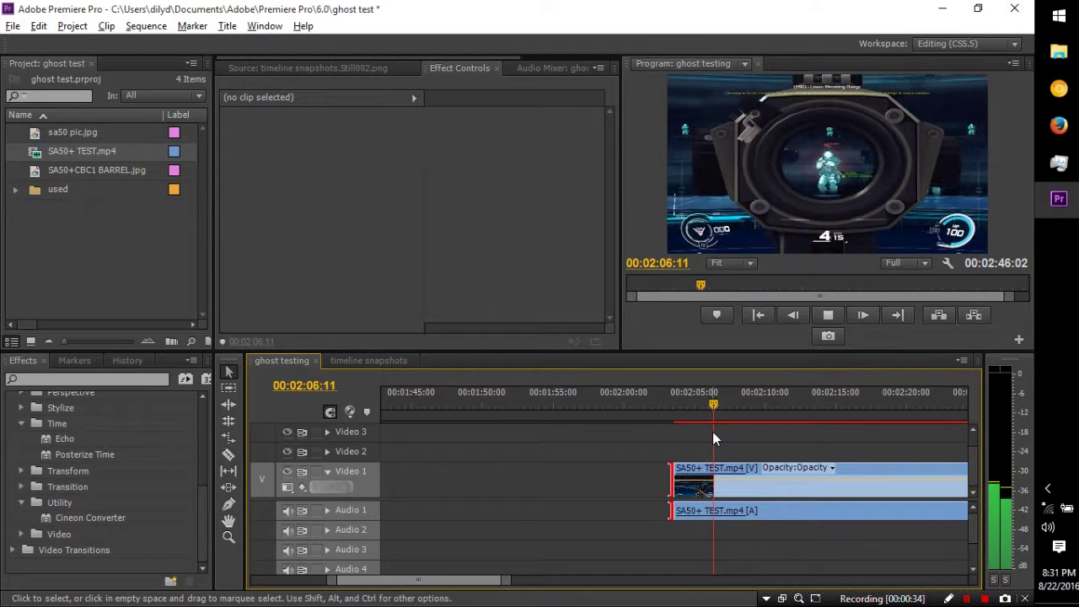
click(703, 408)
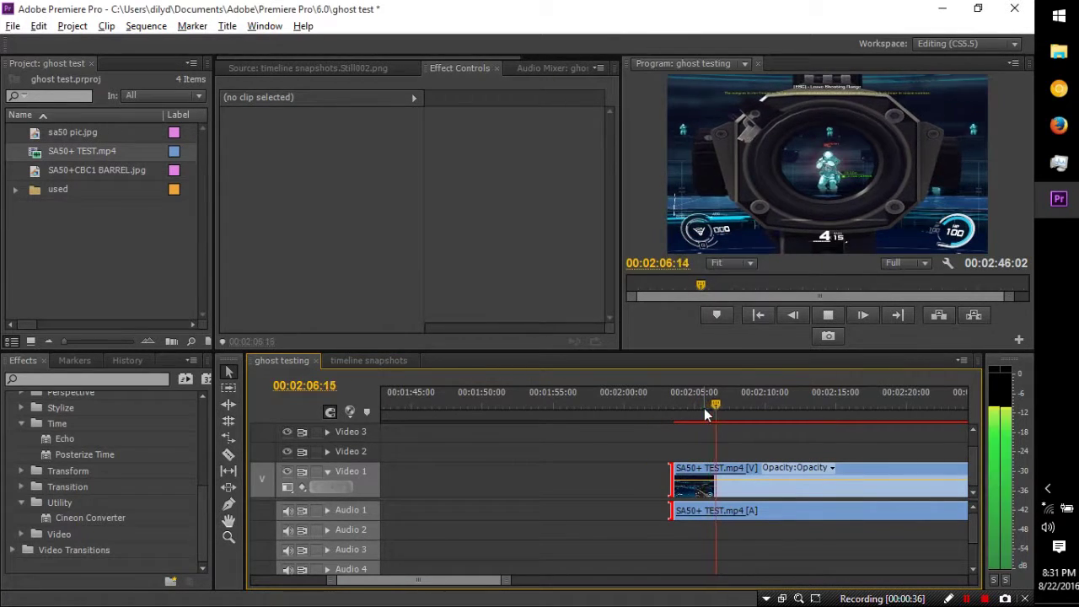
key(space)
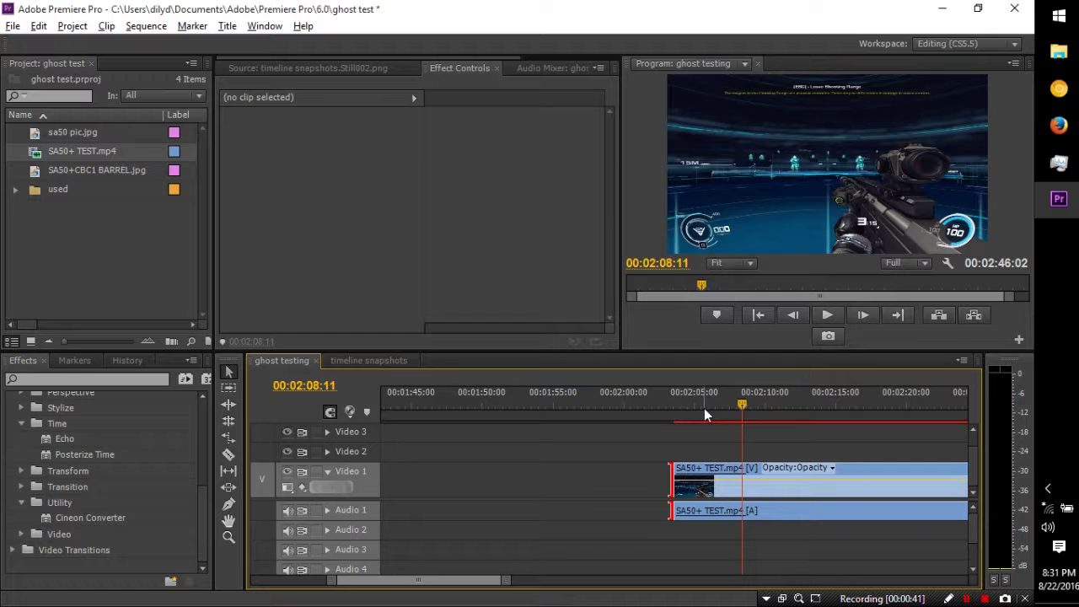
click(724, 475)
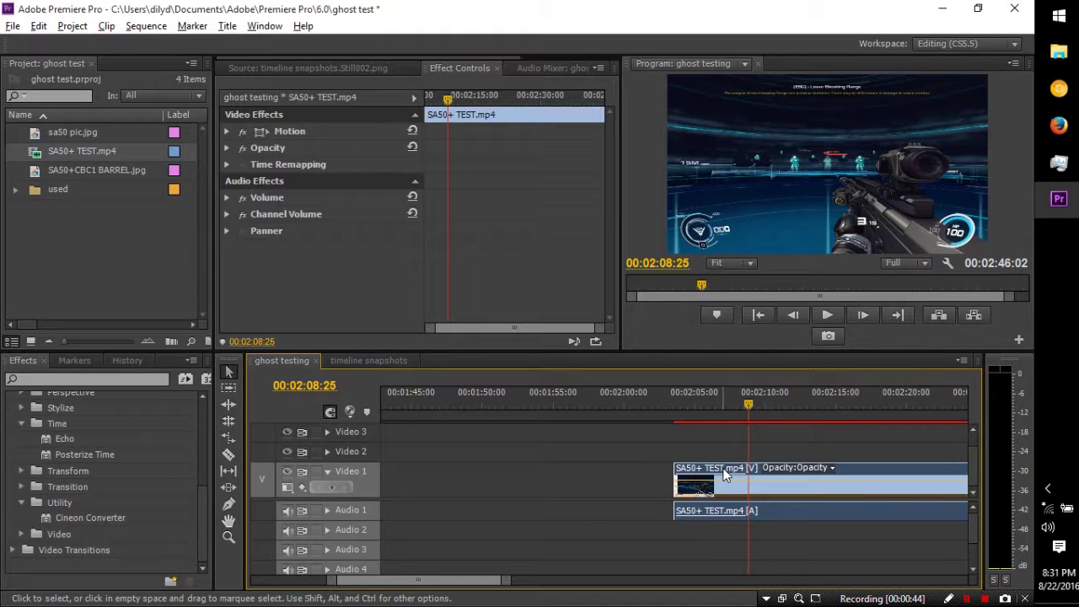
drag(647, 407, 678, 419)
key(space)
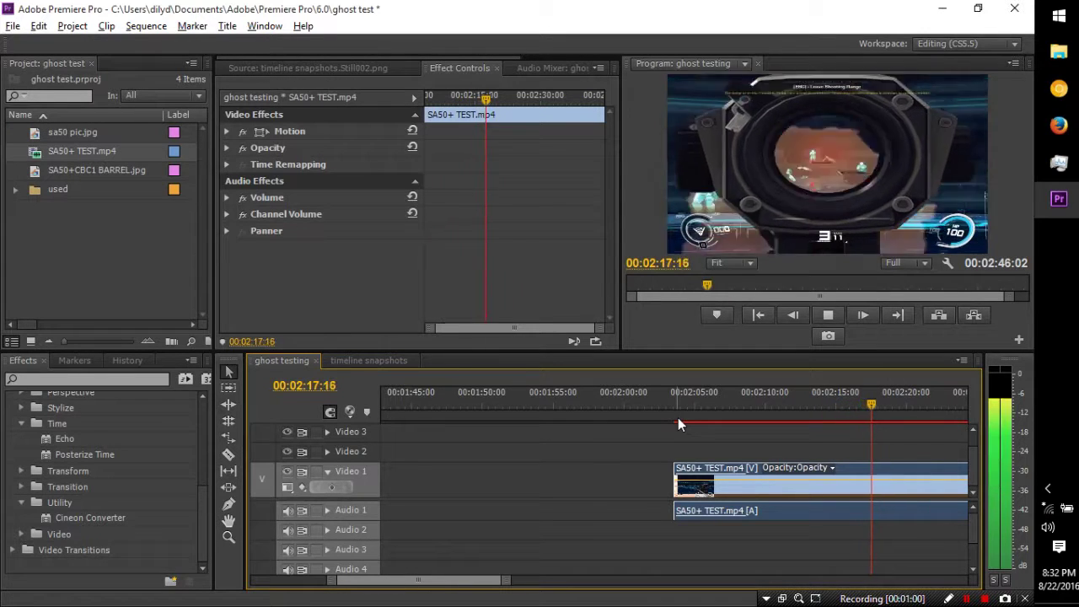
key(space)
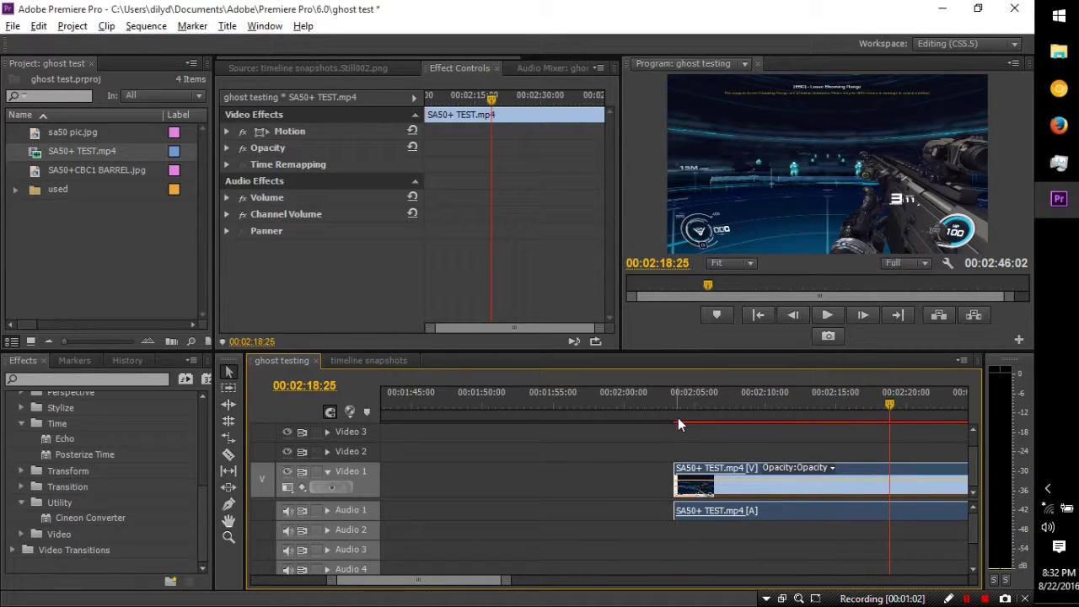
click(678, 418)
key(space)
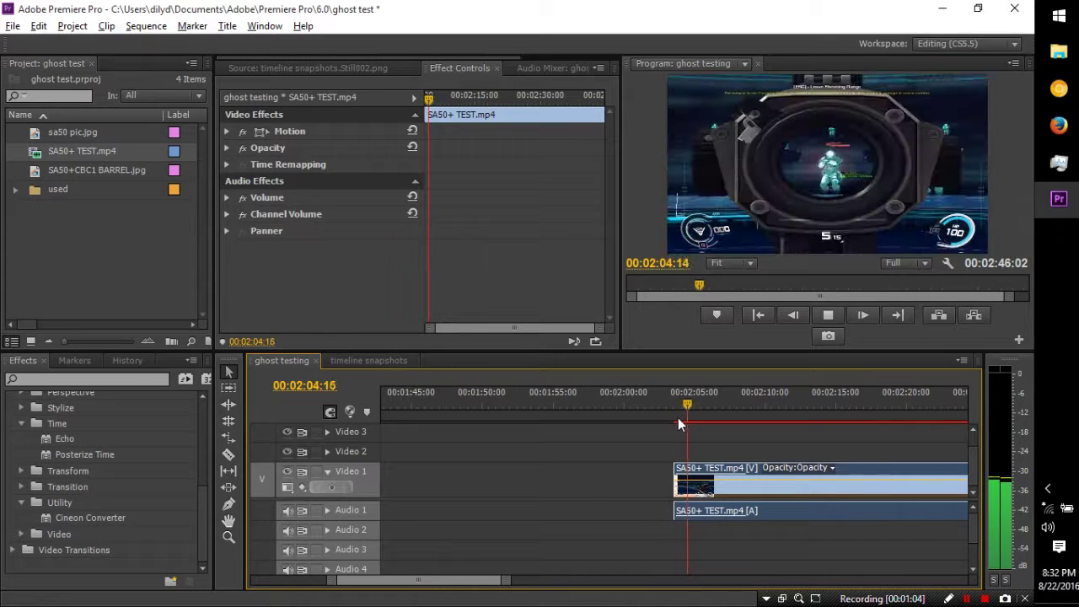
key(space)
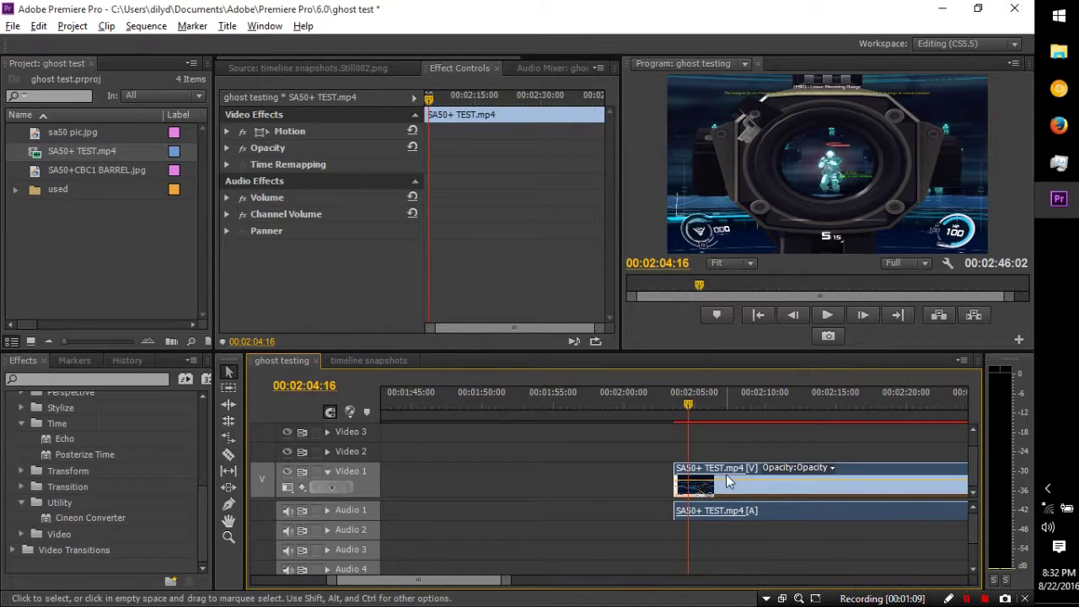
Move the SA50+ TEST video up to Video 2 and park the playhead on the first shot's frame at 00:02:05:26.
drag(719, 449, 718, 451)
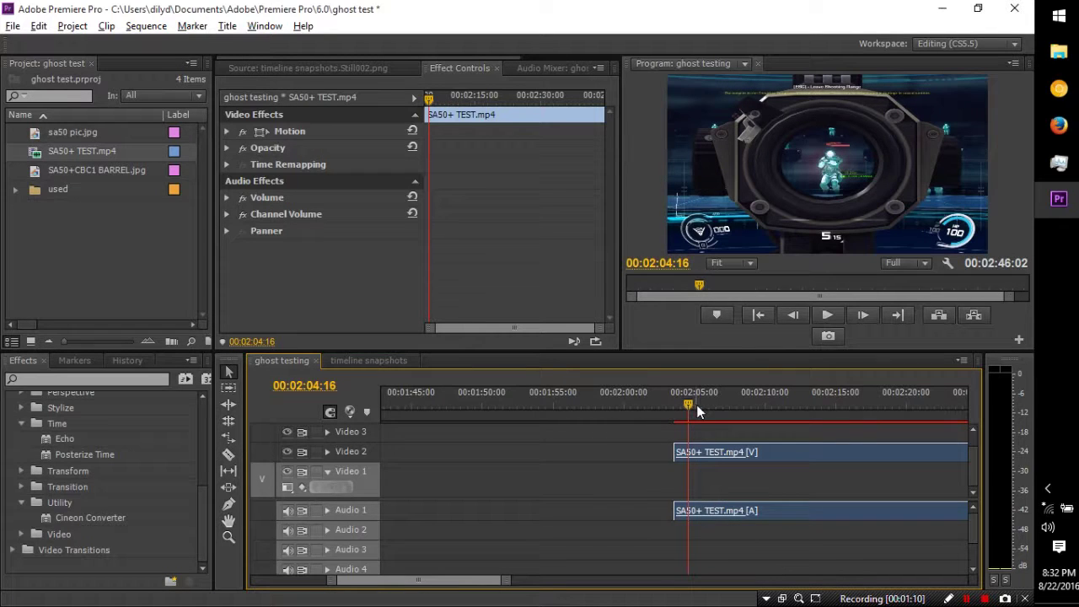
key(space)
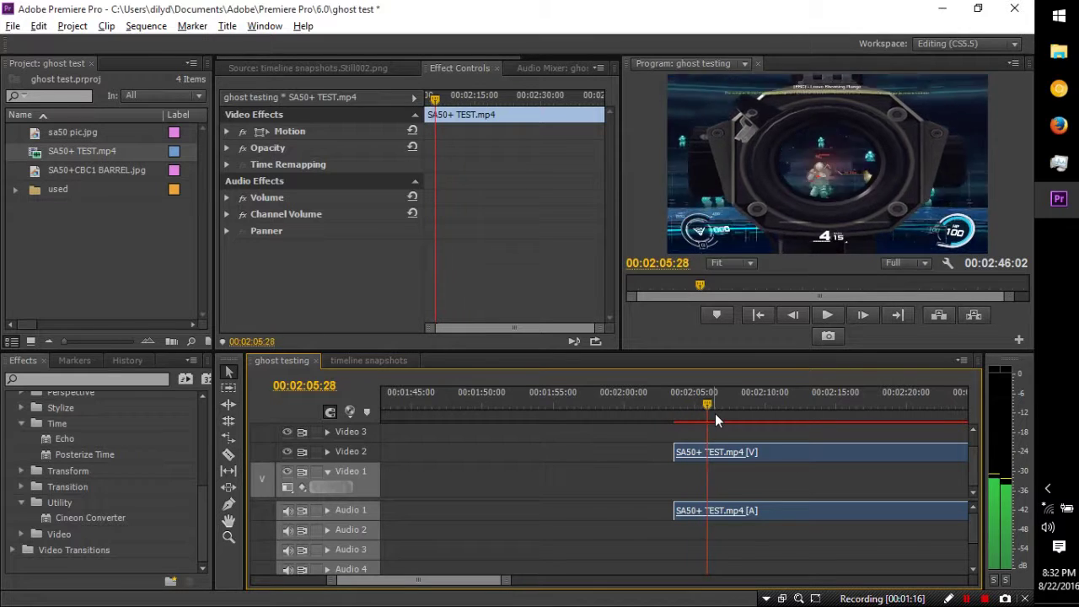
key(Left)
key(Left)
key(Left)
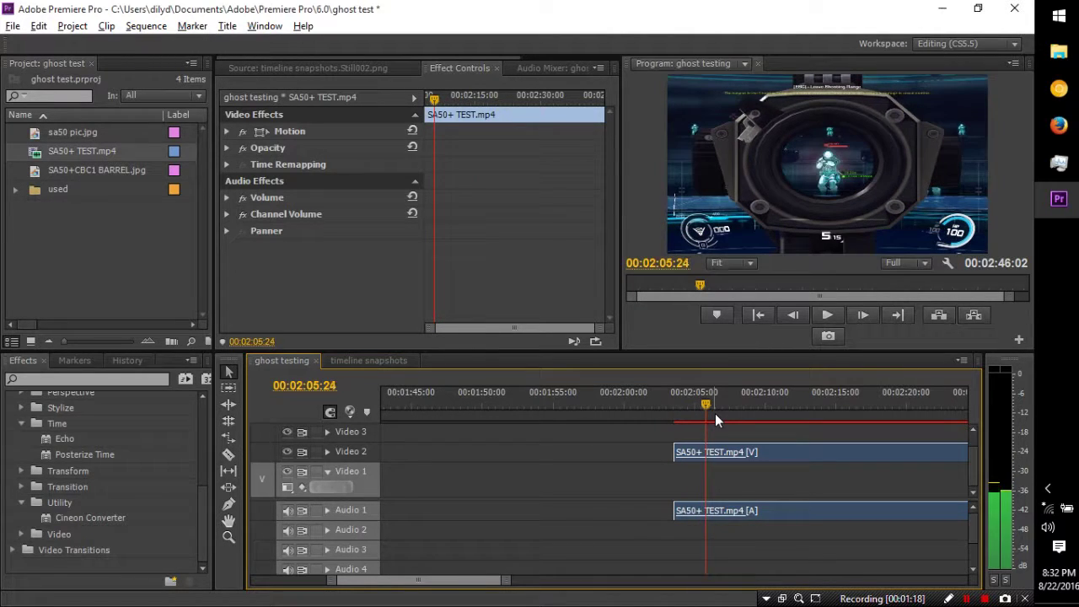
key(Right)
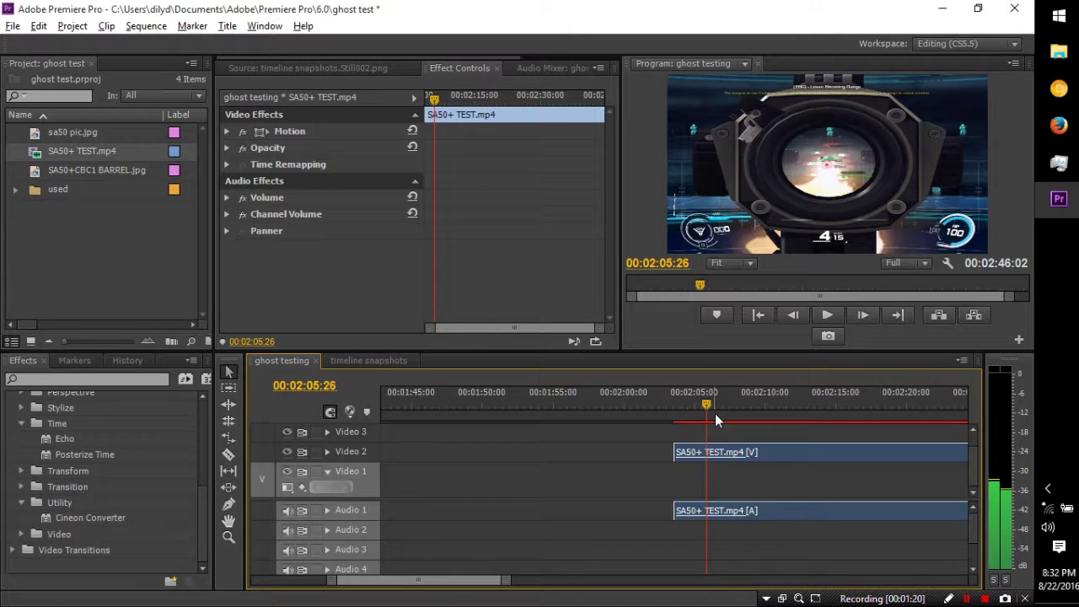
Copy the 10 second count up stopwatch clip from the timeline snapshots sequence onto Video 1 of ghost testing at the first shot.
scroll(724, 485, down, 4)
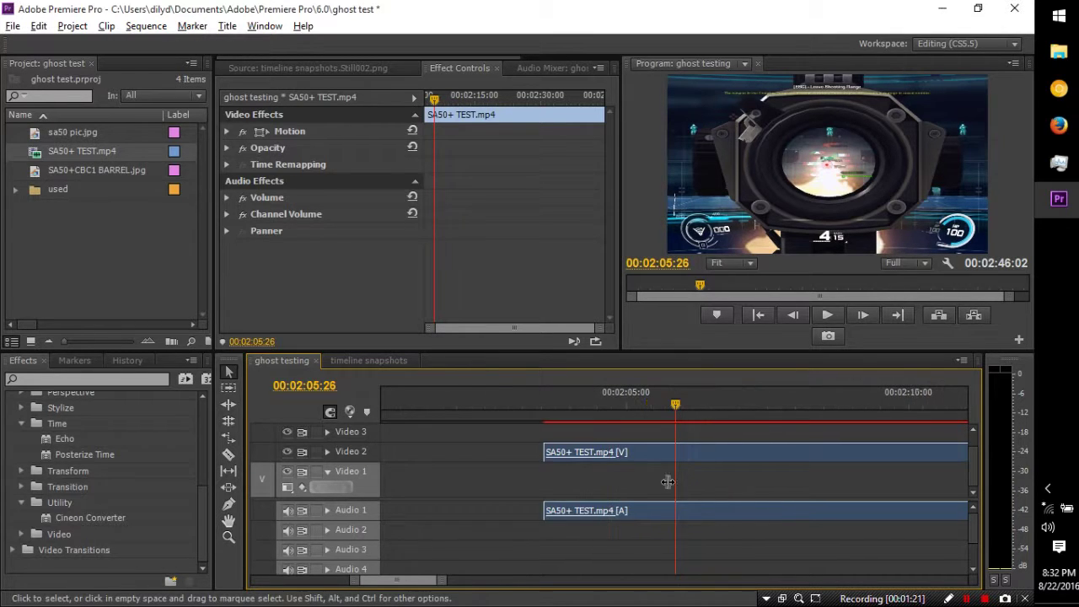
scroll(666, 481, up, 3)
click(14, 189)
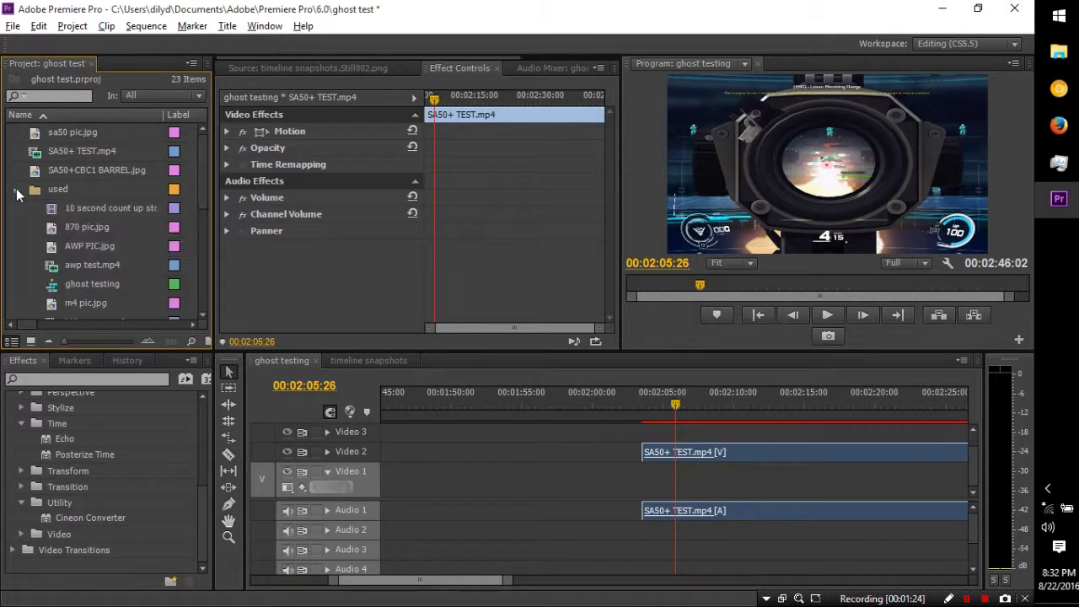
drag(69, 209, 642, 389)
click(368, 360)
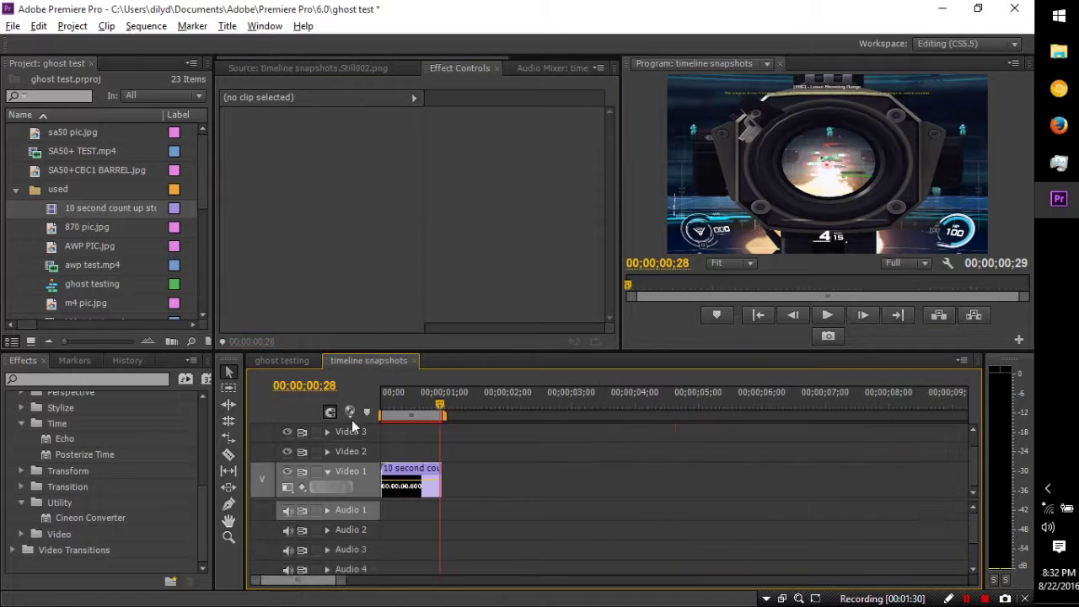
click(396, 476)
click(299, 360)
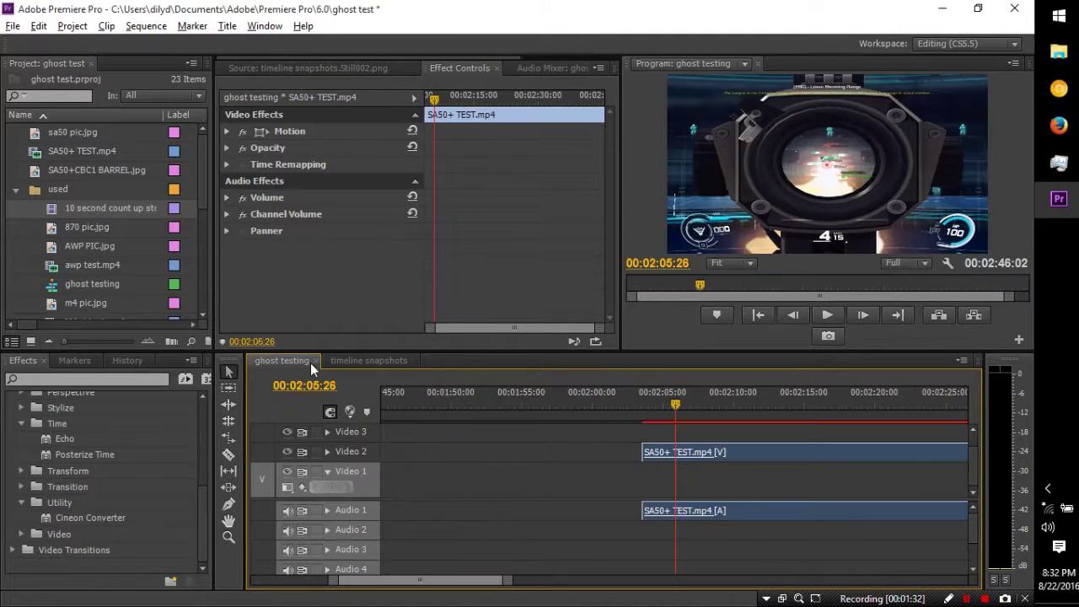
Trim the stopwatch clip's end to the second shot at 00:02:06:22 and move the clip to Video 3.
drag(690, 410, 672, 410)
key(equal)
key(equal)
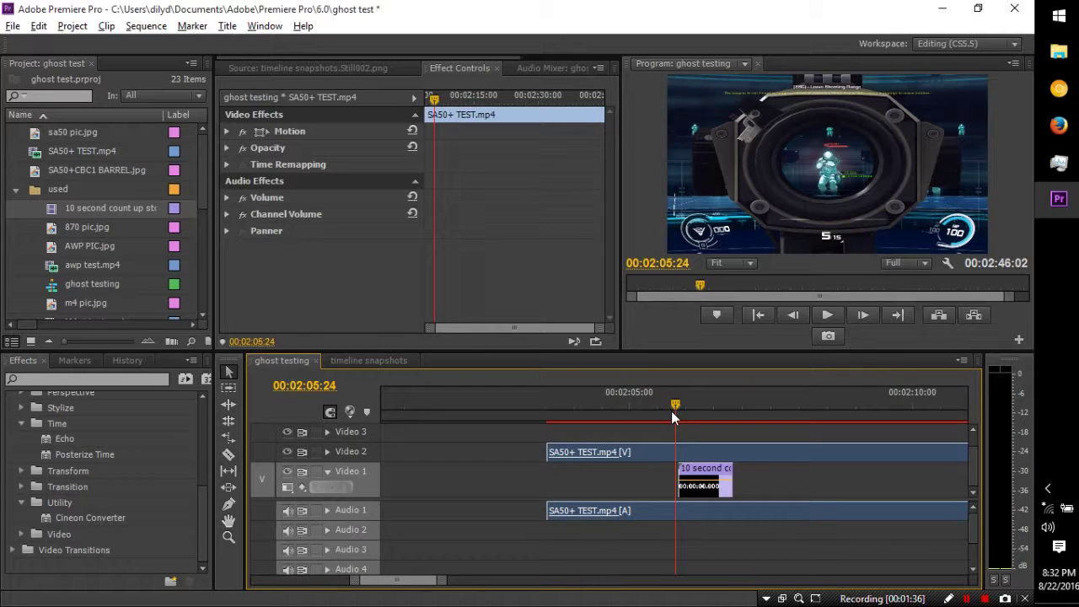
key(space)
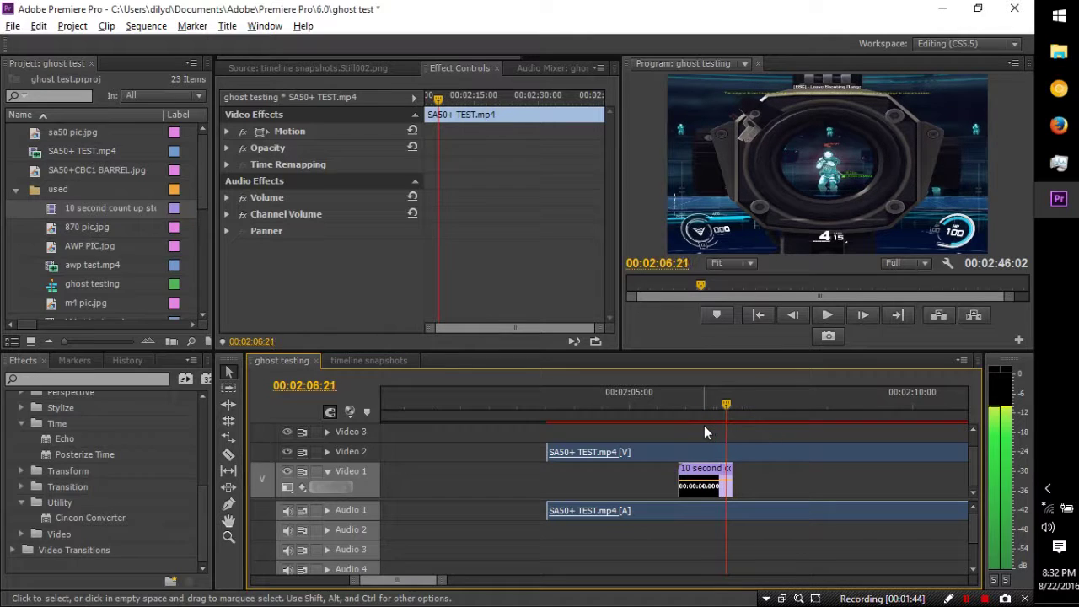
key(space)
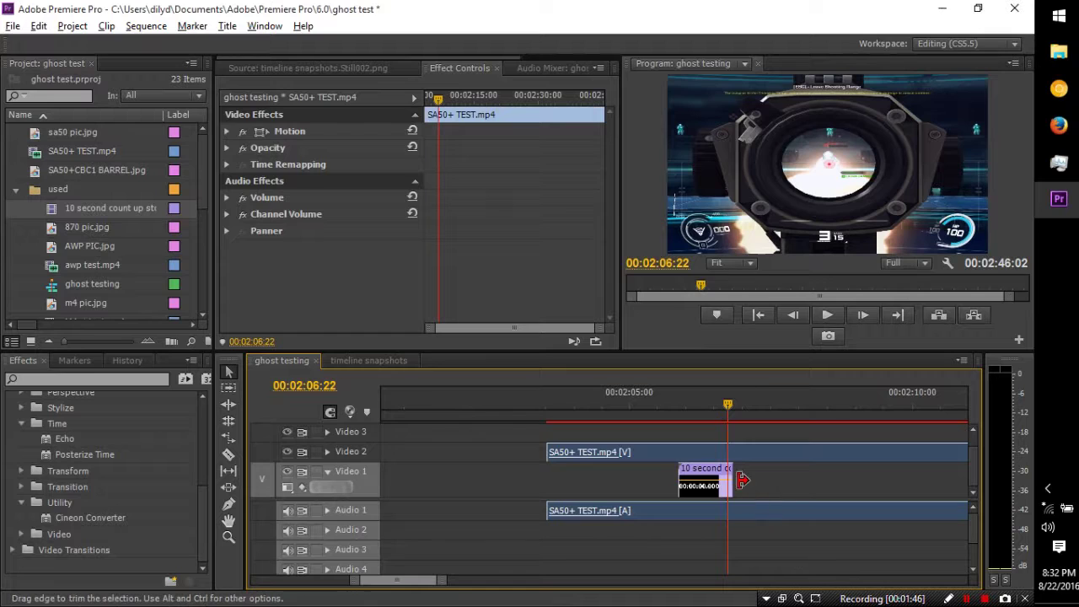
drag(740, 480, 703, 432)
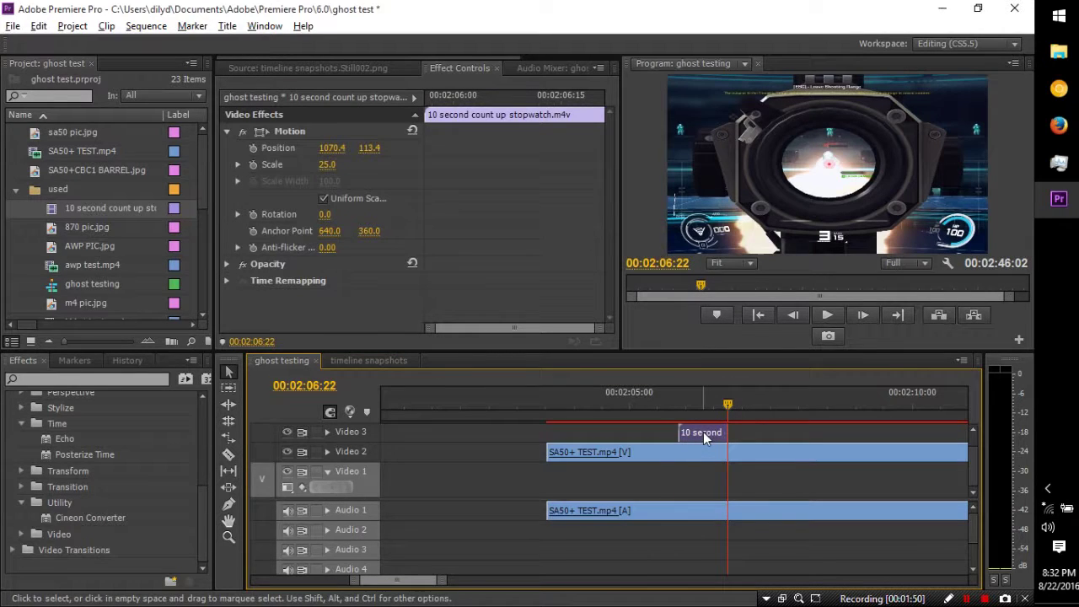
Replace the clip in the timeline snapshots sequence with the trimmed stopwatch clip, placed at the very start of Video 1.
click(380, 360)
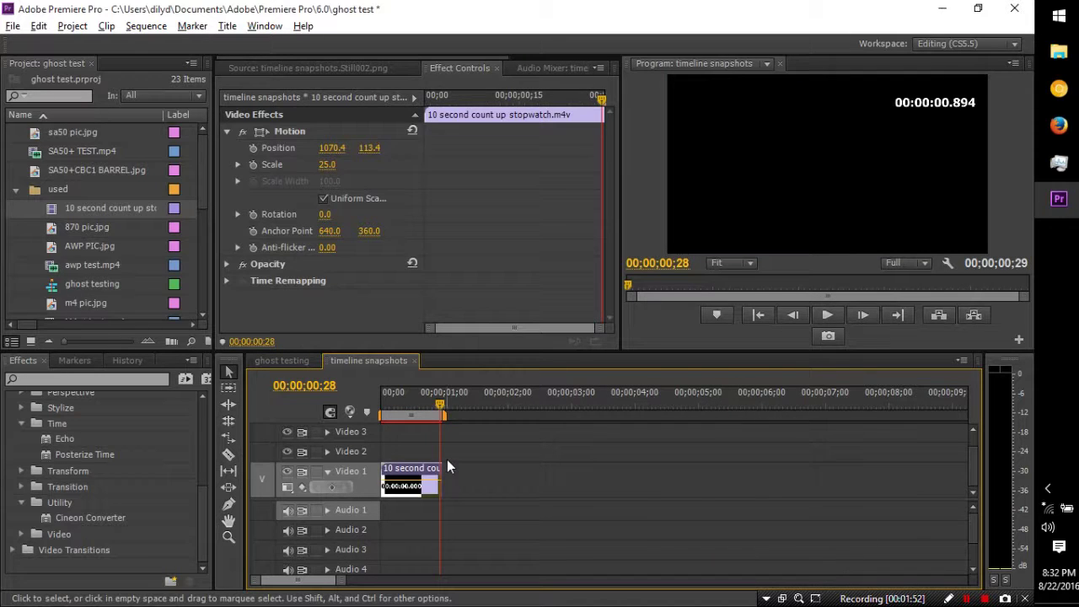
key(Delete)
key(ctrl+z)
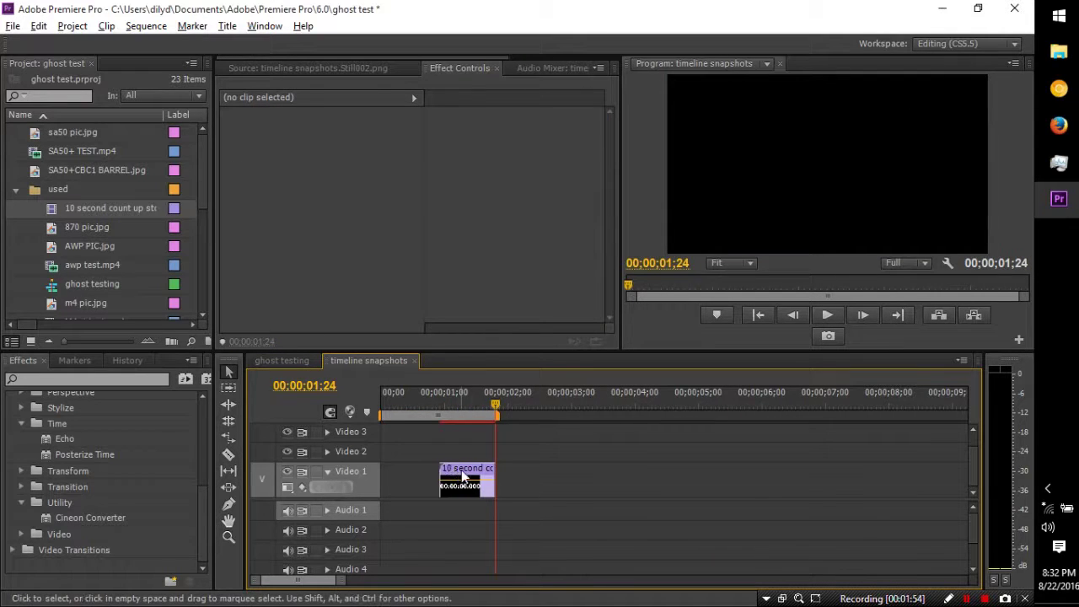
drag(464, 480, 405, 481)
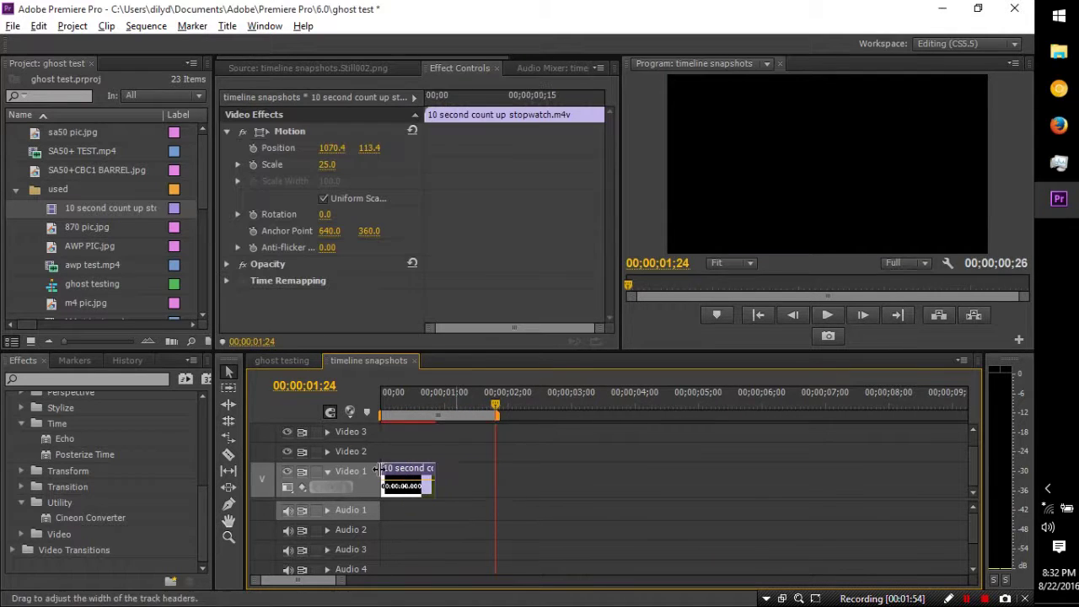
Export the stopwatch clip's last frame at 00;00;00;25 as a still image.
click(776, 313)
click(896, 315)
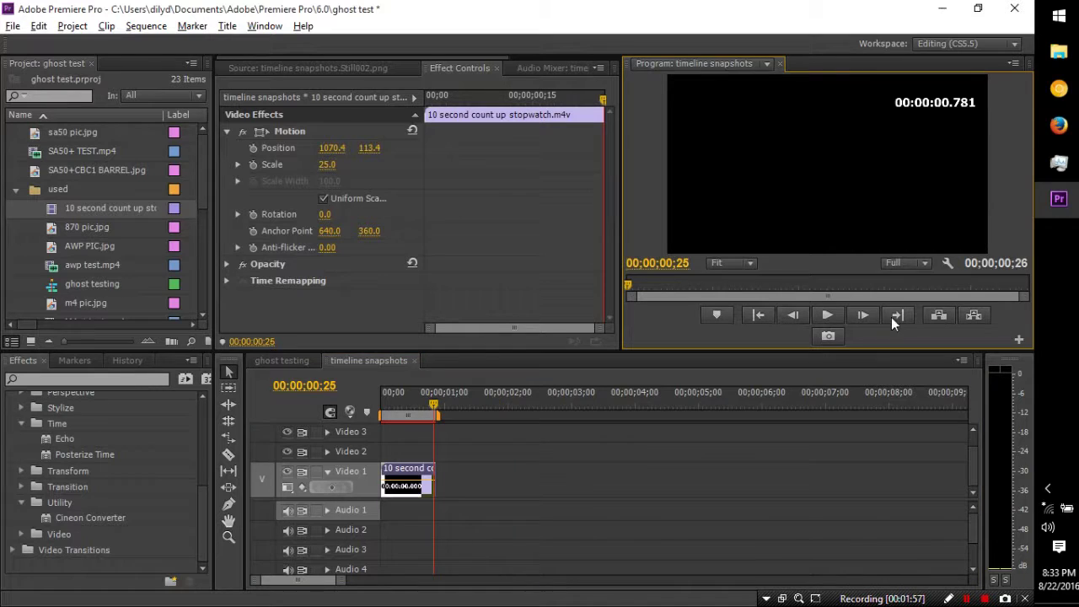
click(826, 336)
click(554, 366)
Collapse the used bin and import the exported still timeline snapshots.Still009 from the 6.0 folder into the project.
click(16, 191)
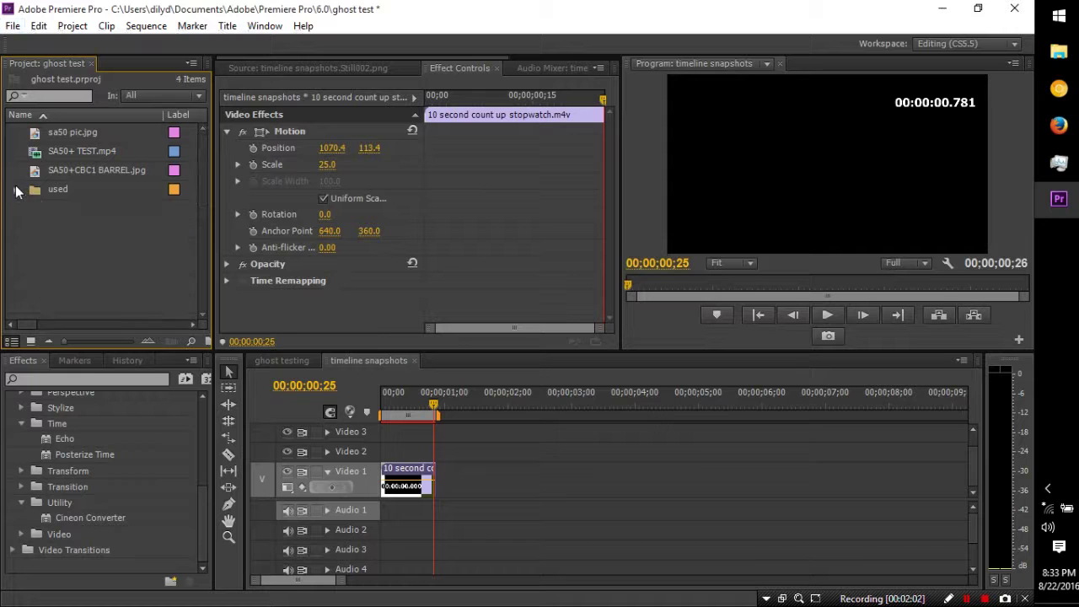
key(alt+Tab)
key(alt+Tab)
key(alt+Tab)
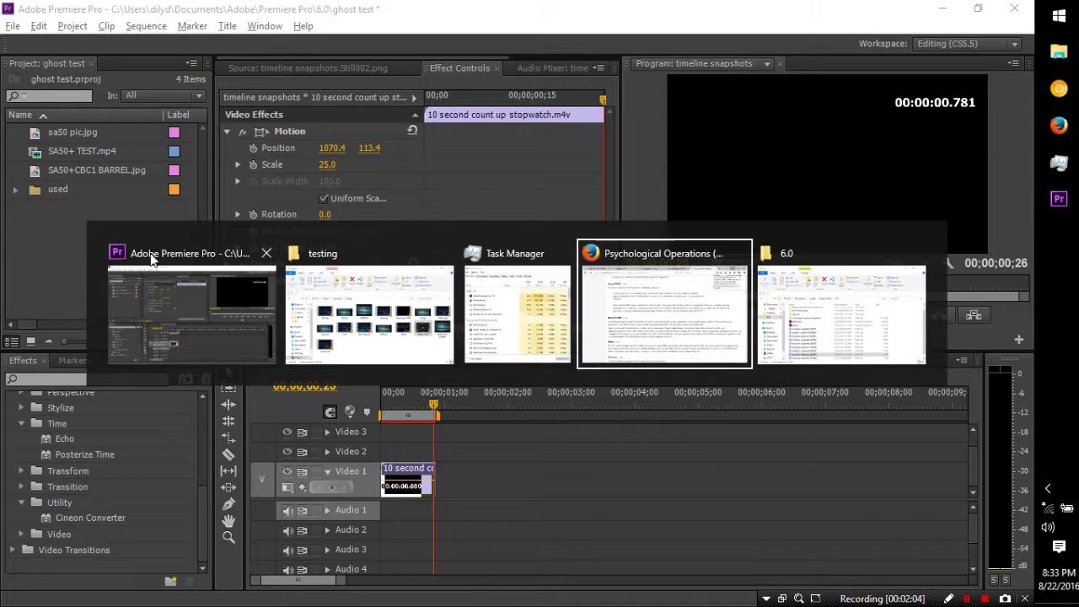
key(alt+Tab)
drag(205, 412, 50, 237)
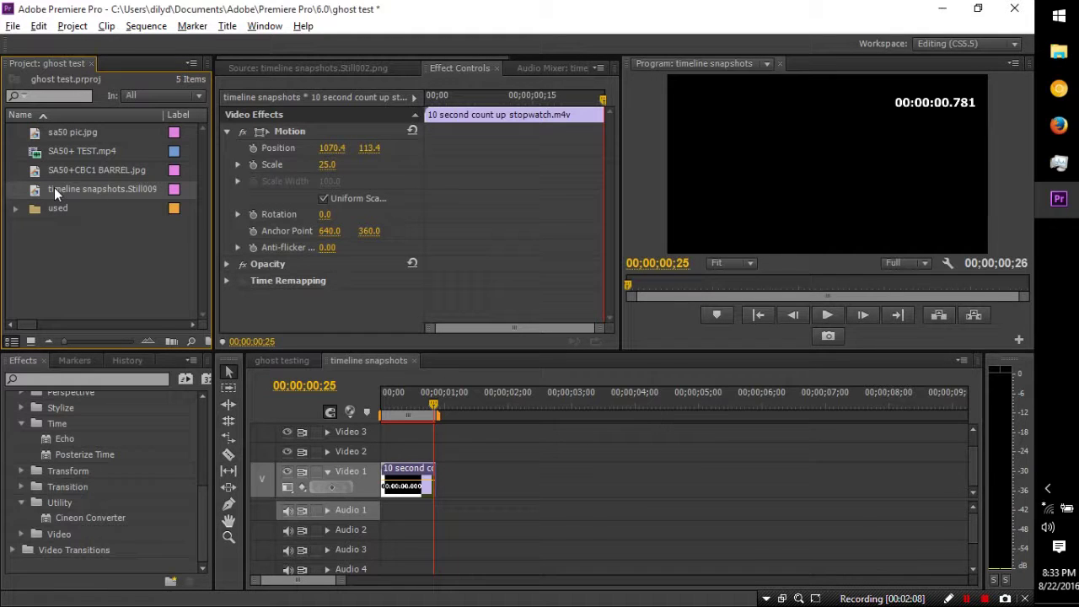
Place timeline snapshots.Still009 directly after the stopwatch clip on Video 3 of ghost testing and review playback from 00:02:04:24.
click(267, 363)
drag(80, 187, 738, 433)
drag(689, 395, 673, 396)
key(minus)
click(663, 392)
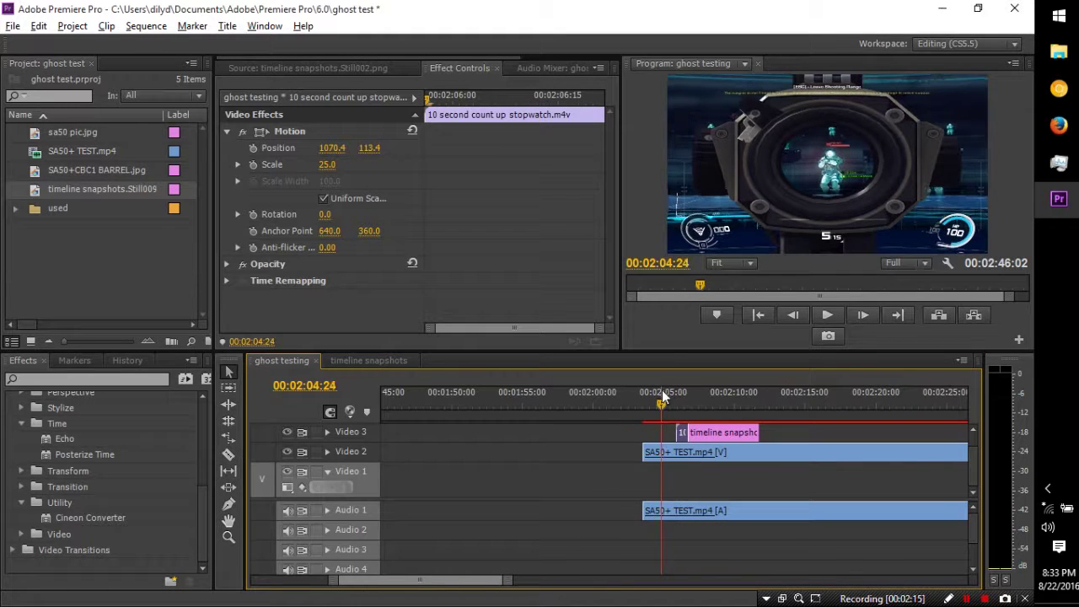
key(space)
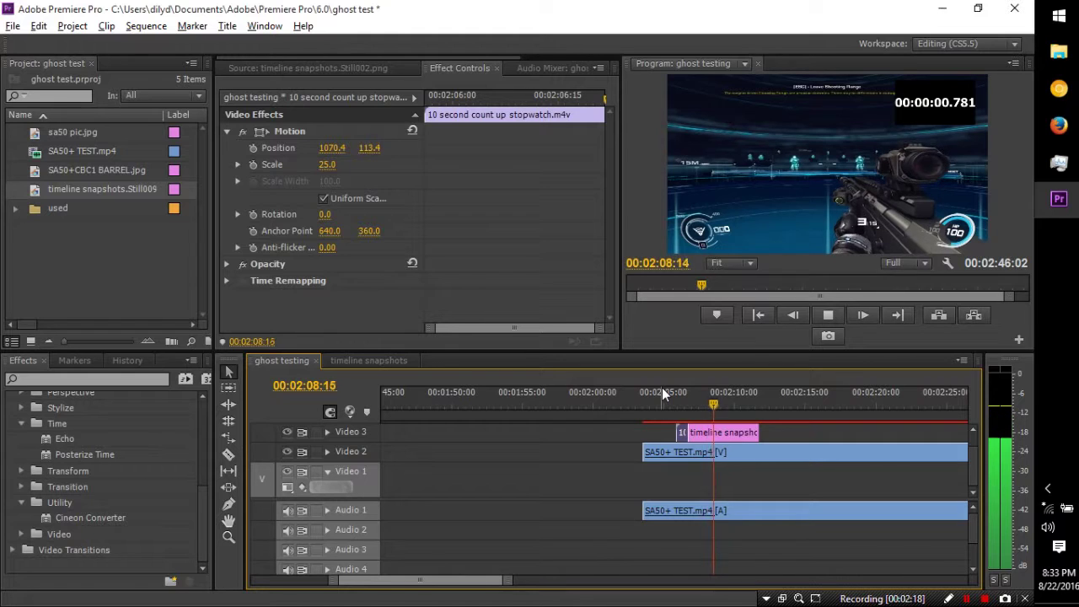
key(space)
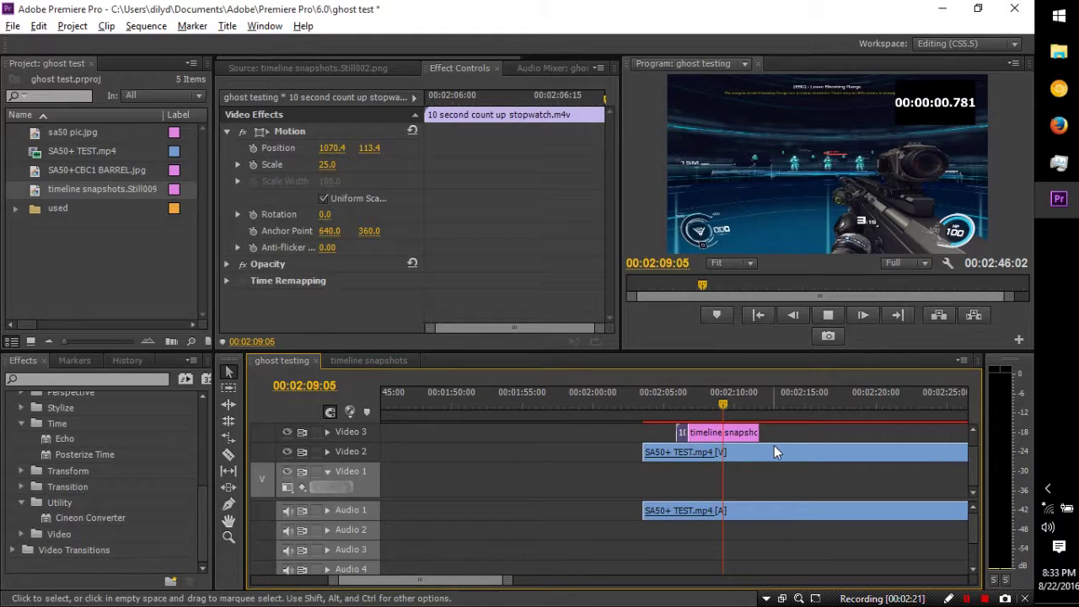
key(space)
key(space)
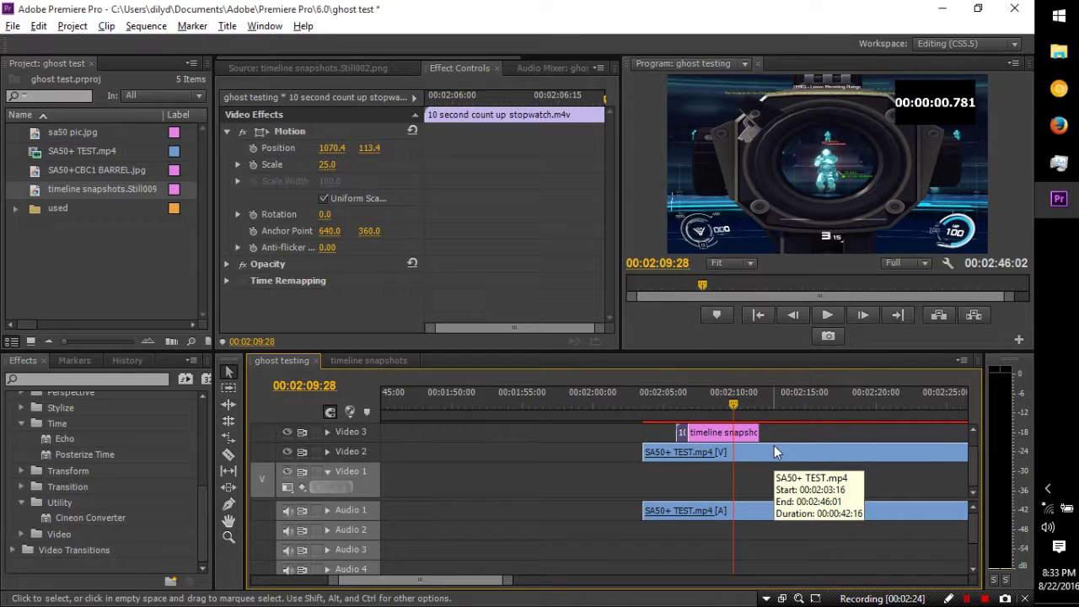
Play on to 00:02:15:02, trim the end of the SA50+ TEST clip to that point and save the project.
key(minus)
key(minus)
key(space)
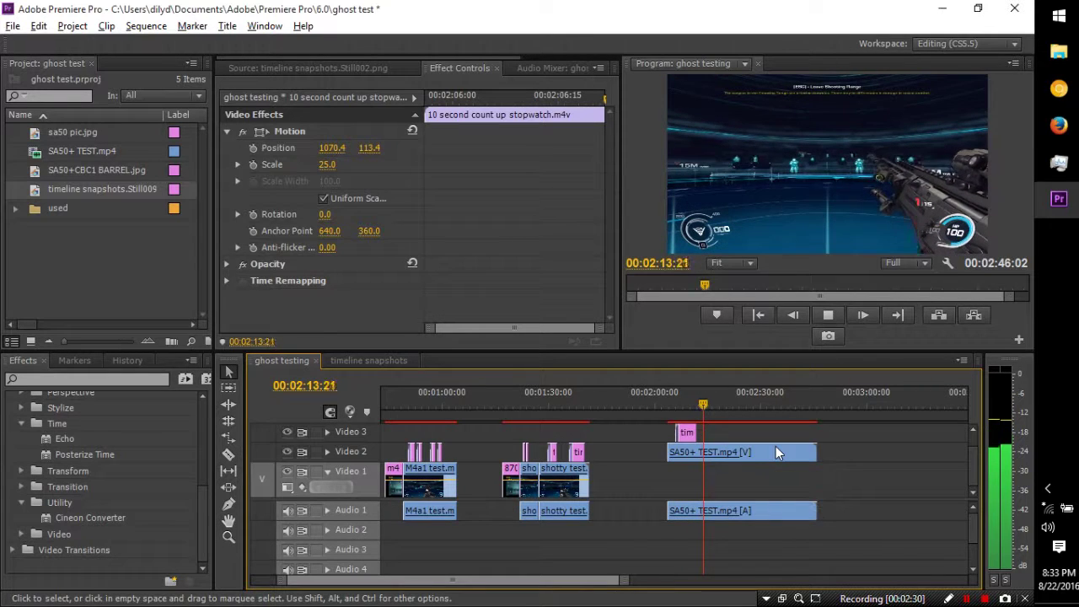
key(space)
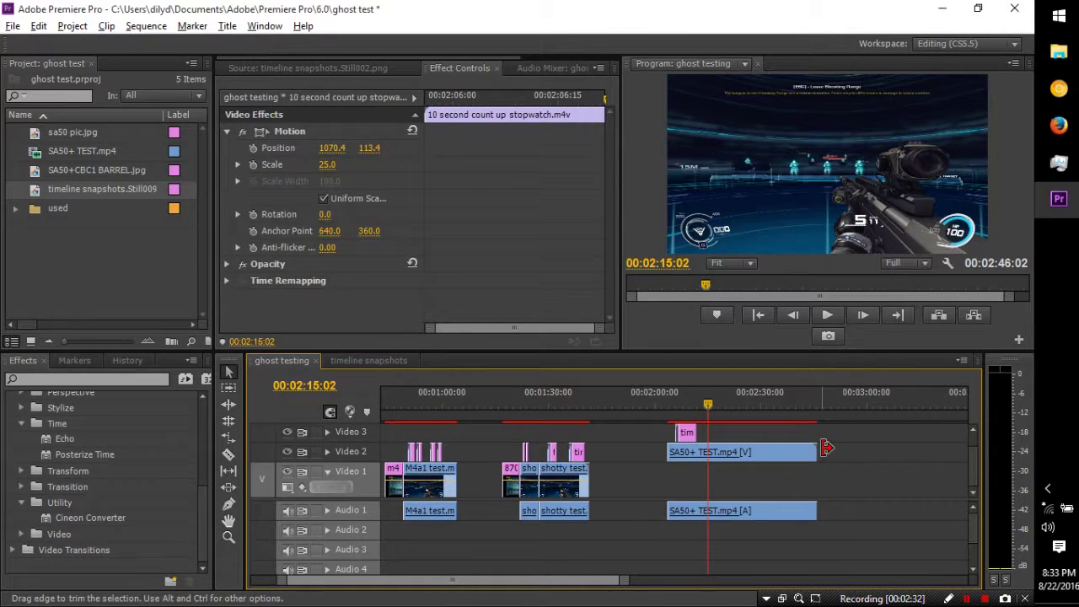
mouse_move(816, 452)
mouse_down()
mouse_move(689, 455)
mouse_move(705, 455)
mouse_up()
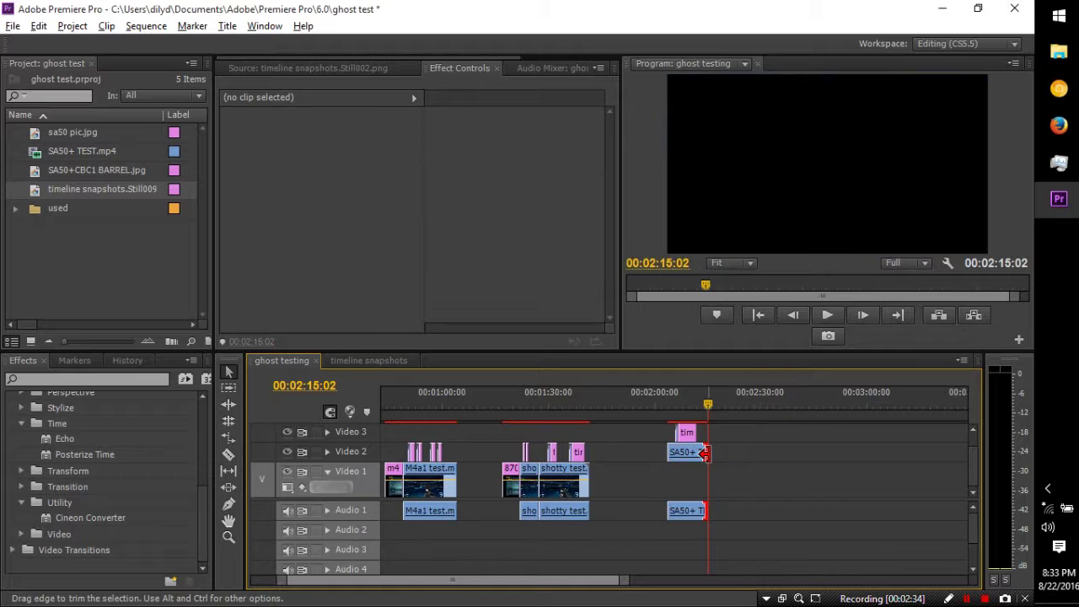
key(ctrl+s)
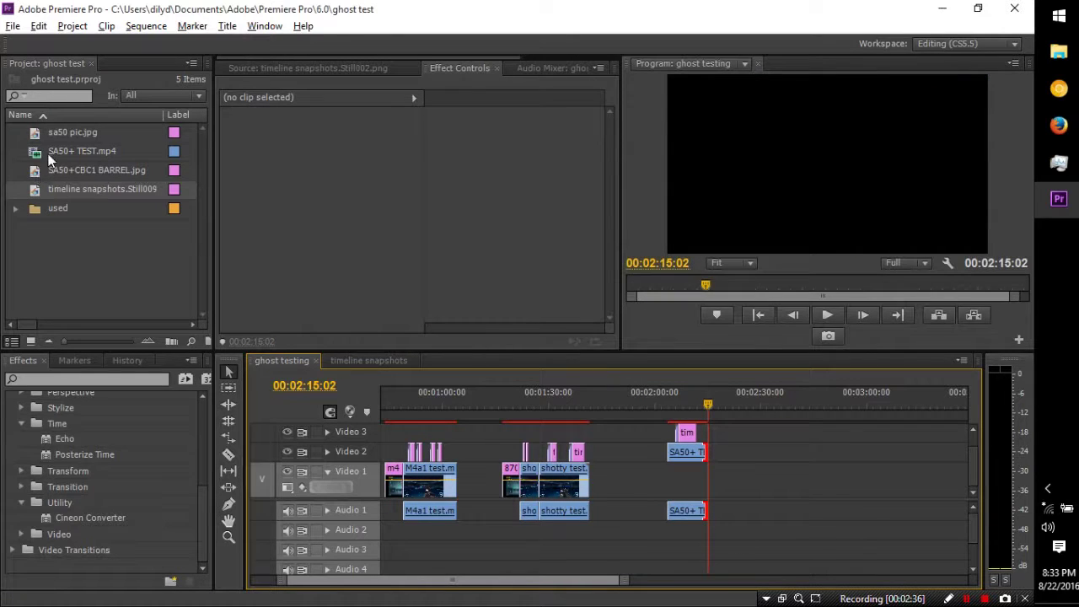
Place SA50+CBC1 BARREL.jpg on Video 2 directly before the SA50+ TEST clip and select the whole SA50+ section.
click(58, 171)
drag(518, 415, 651, 453)
drag(736, 534, 610, 406)
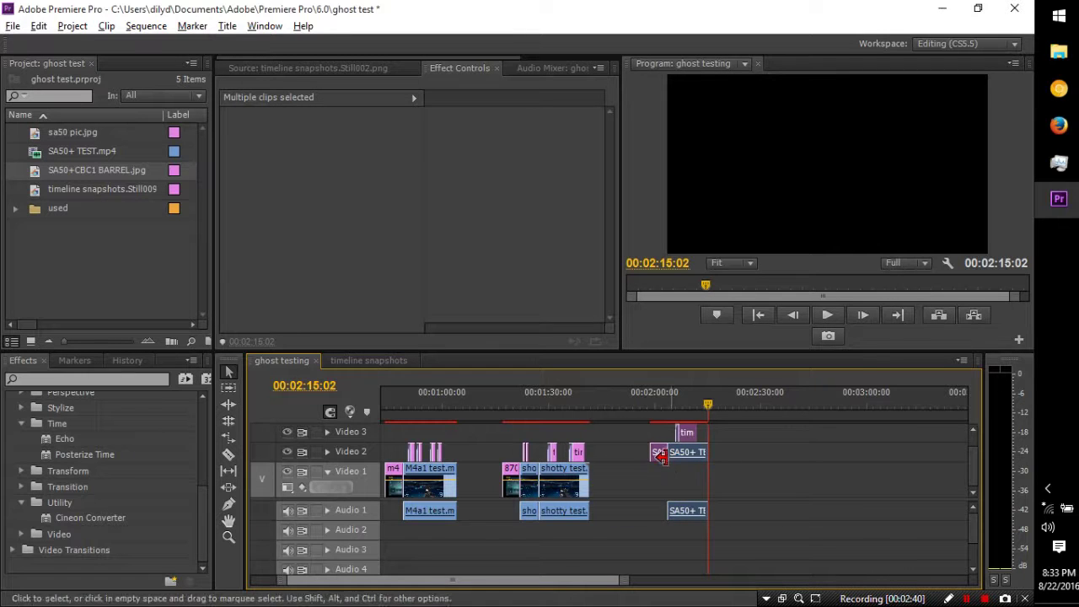
Increase the Motion scale of the SA50+CBC1 BARREL image so it fills the frame.
double_click(658, 452)
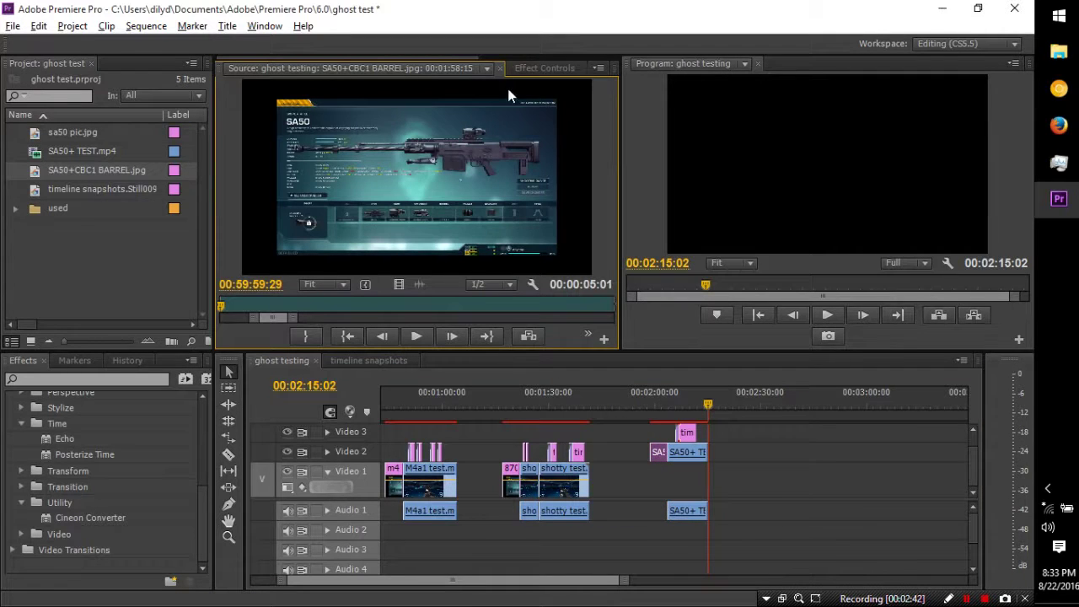
click(498, 67)
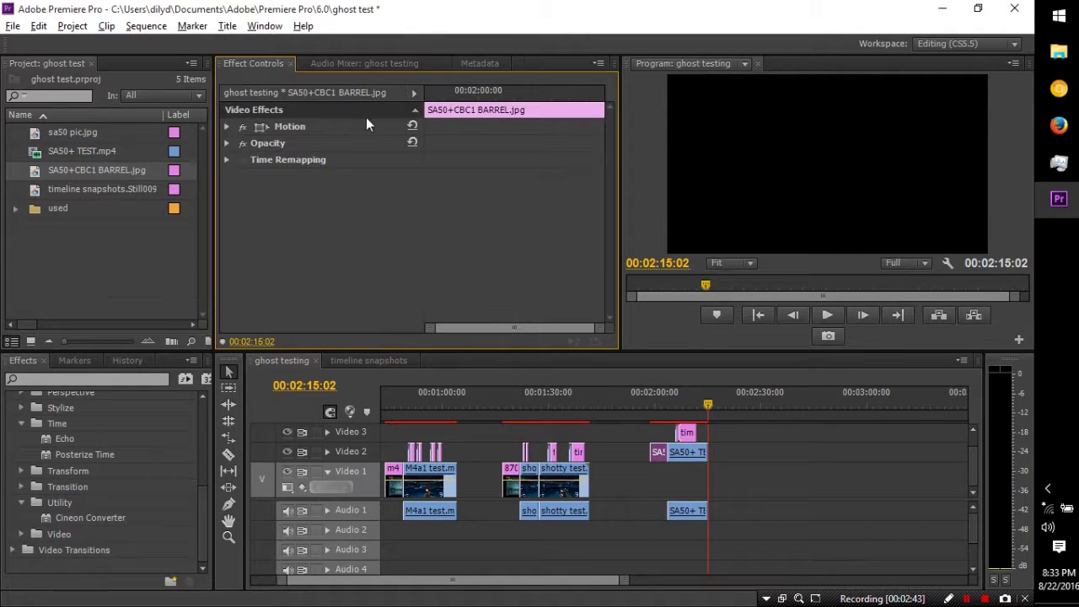
click(226, 126)
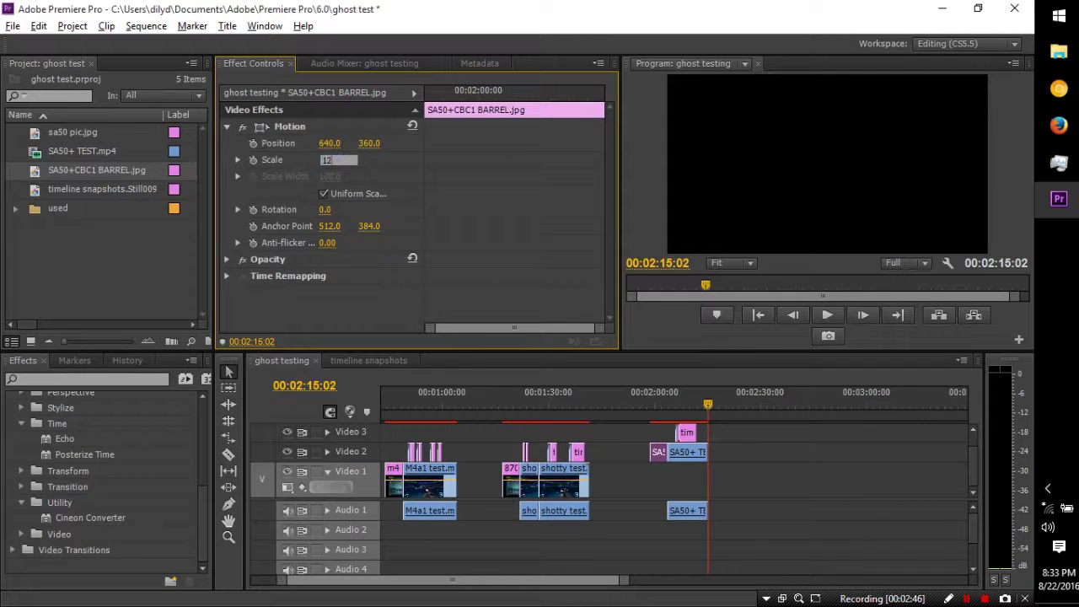
Move the SA50+ image, footage and stopwatch overlays down one track together and group them.
drag(741, 489, 634, 415)
right_click(688, 453)
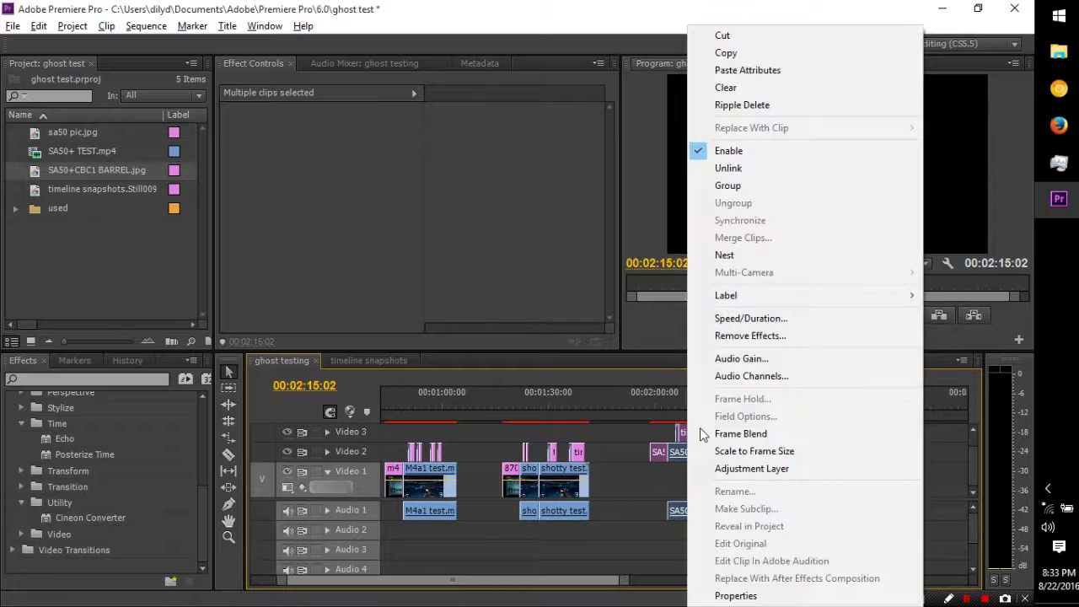
key(Escape)
drag(687, 453, 685, 481)
right_click(687, 481)
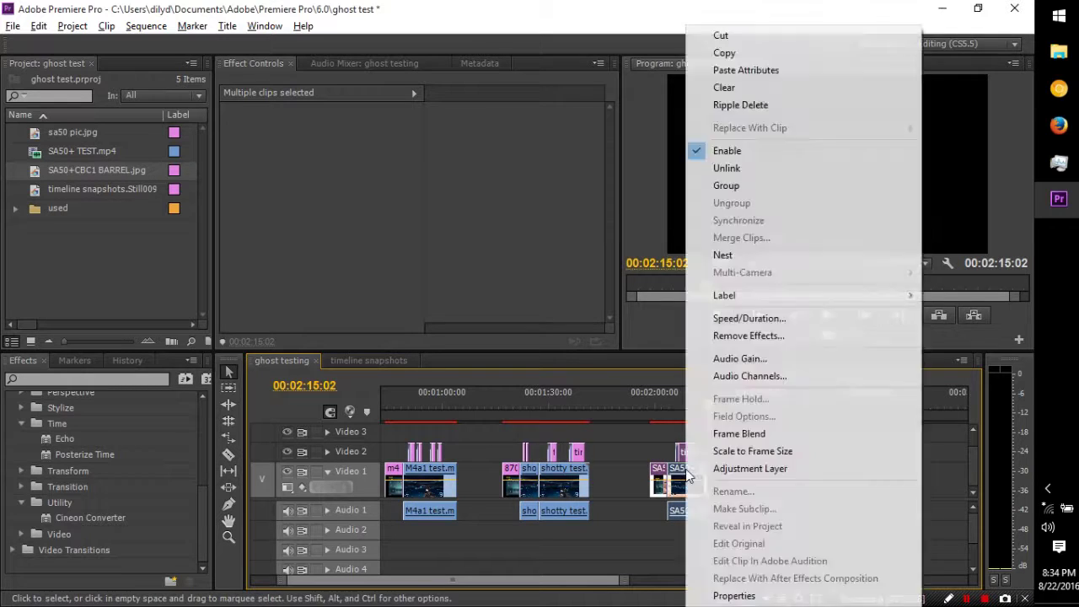
click(740, 186)
Deselect nothing, park the playhead at 00:02:19:15 past the SA50+ section and save the project.
click(723, 390)
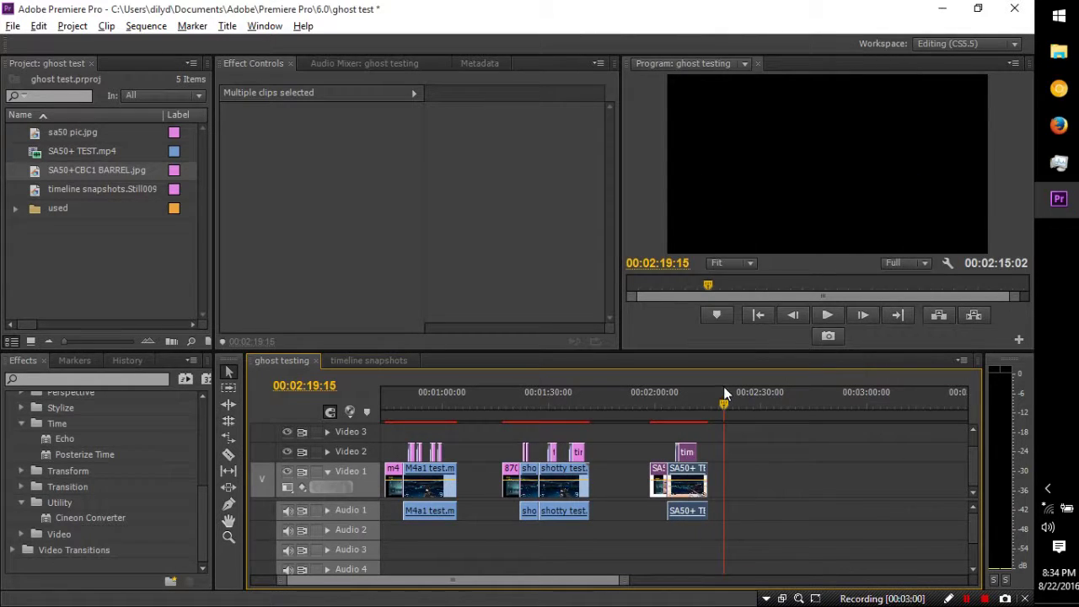
key(ctrl+s)
key(minus)
key(minus)
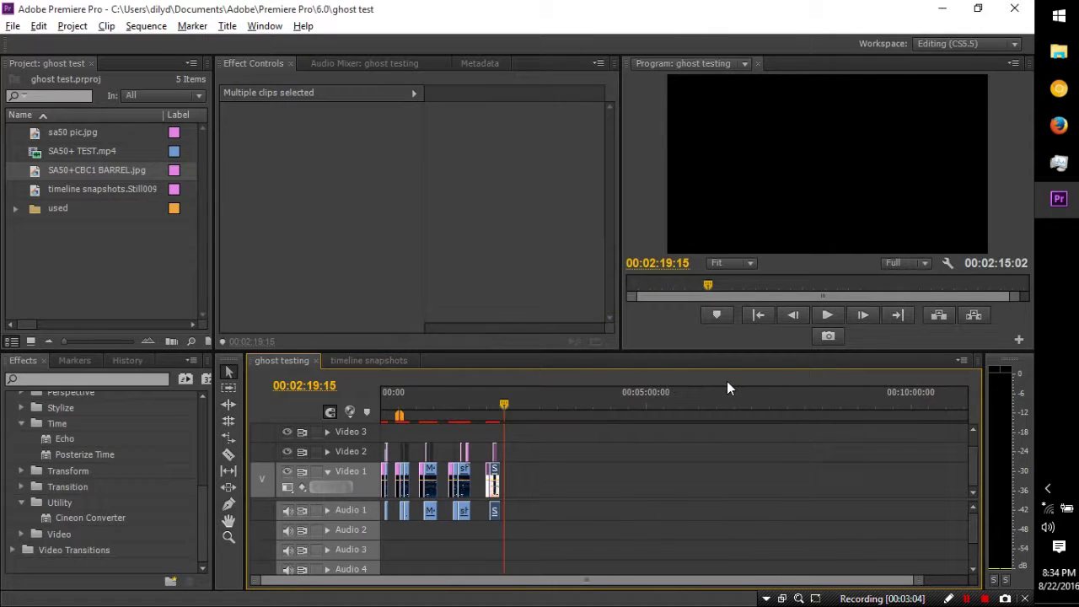
key(equal)
key(equal)
key(equal)
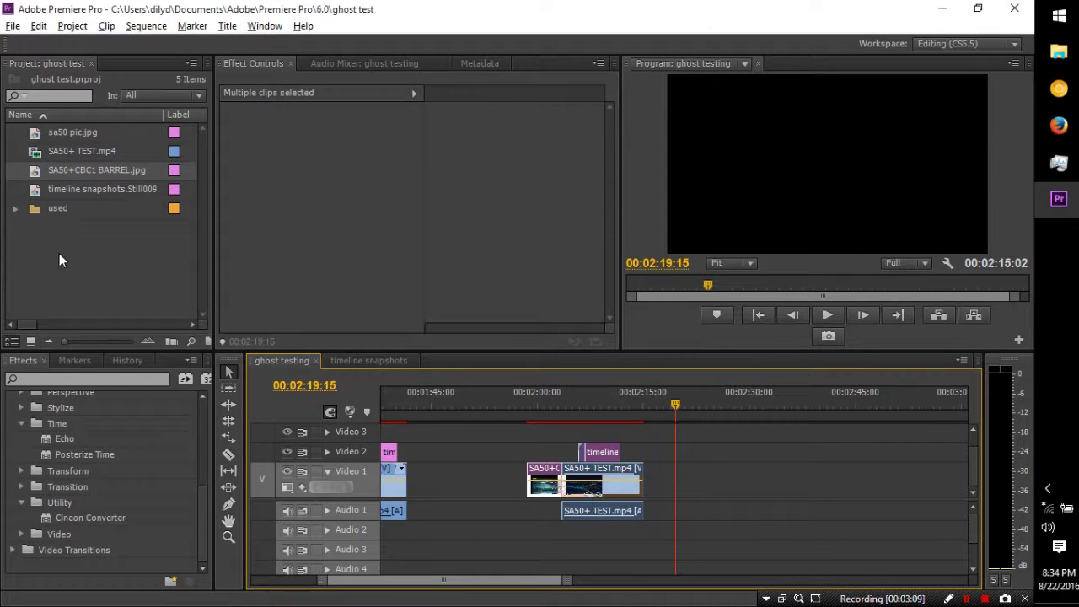
Switch to File Explorer, browse to the gits 4 folder in Captures and open GAME 0097 - AMAZING DEMO SNIPER in VLC.
key(alt+Tab)
click(546, 314)
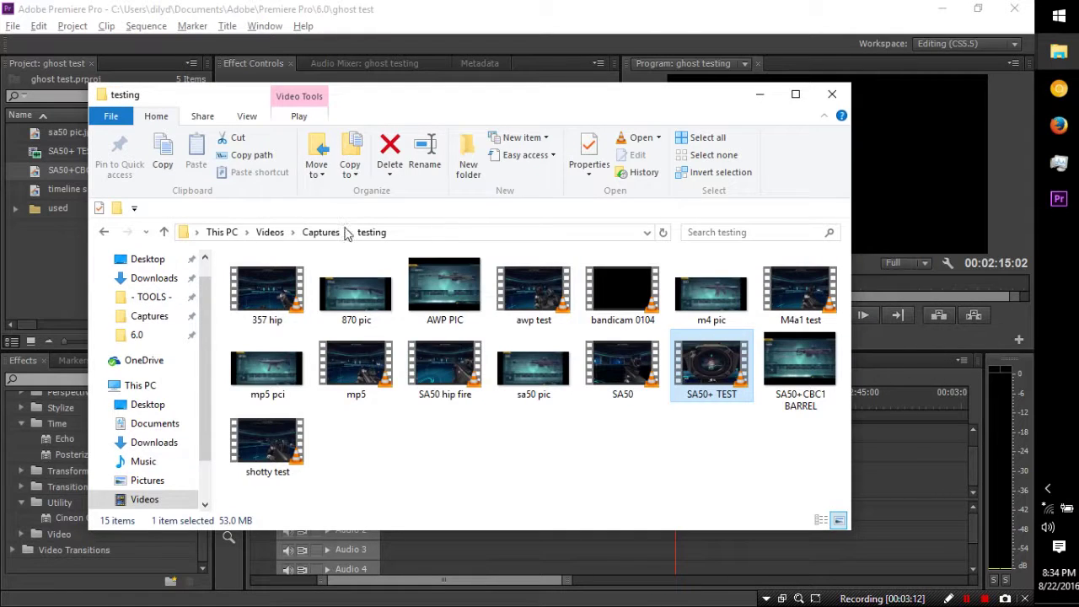
click(320, 231)
click(552, 321)
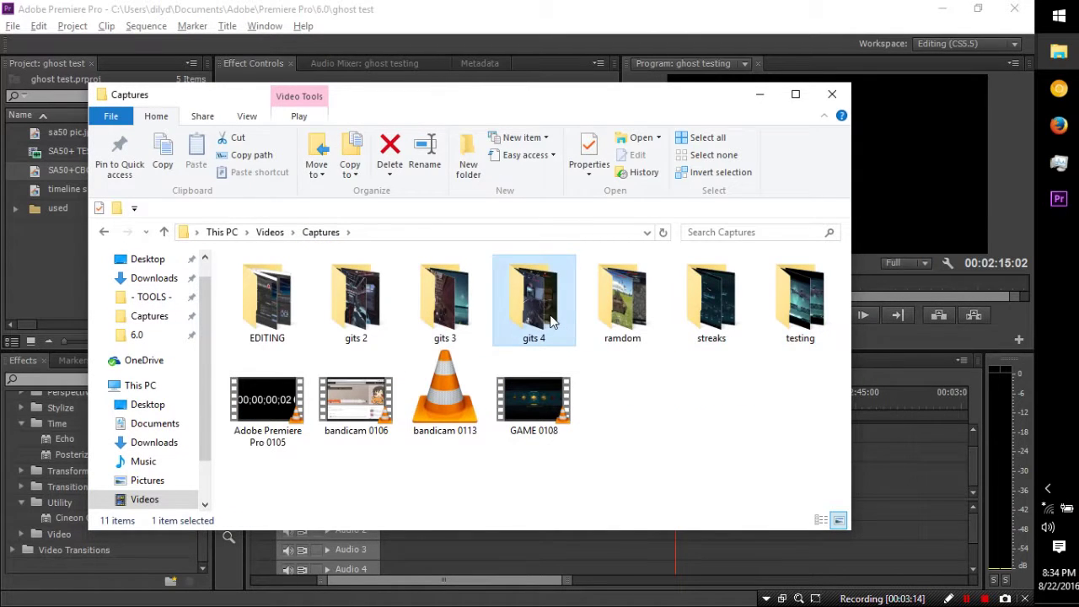
double_click(552, 321)
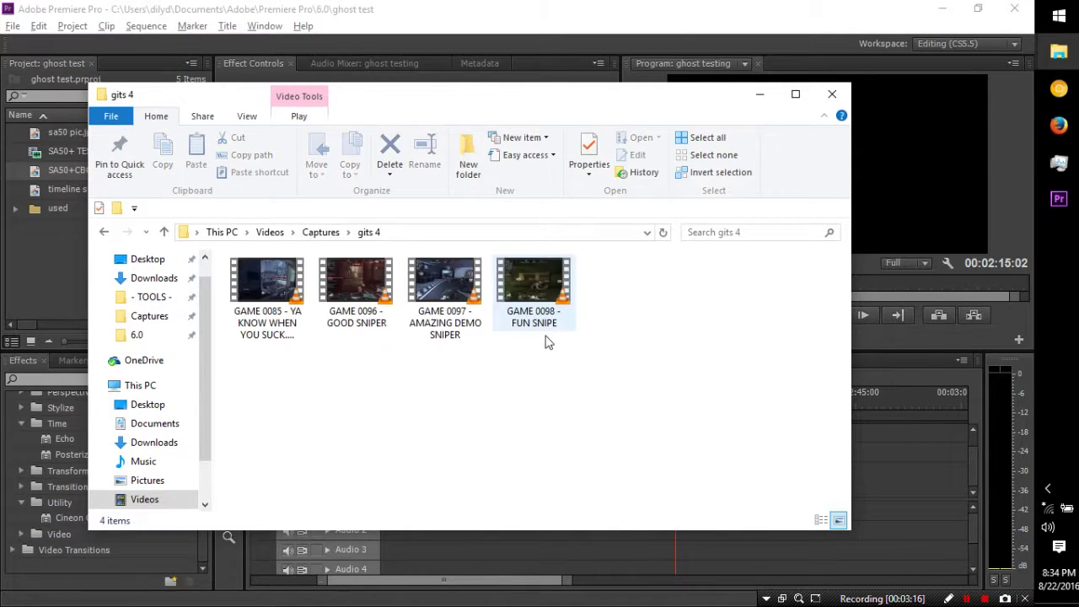
click(461, 314)
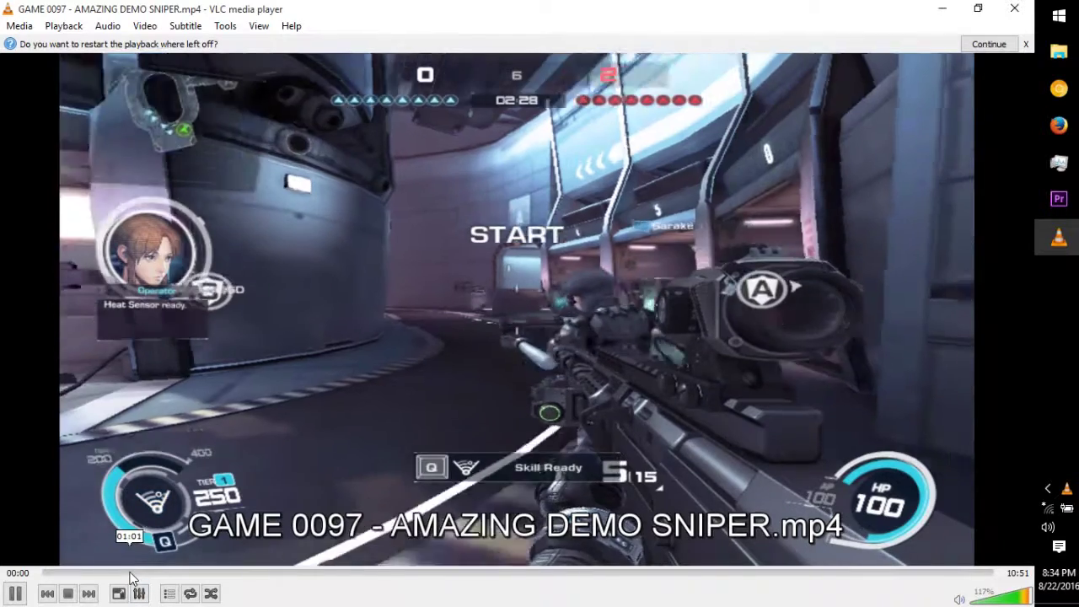
Skim the GAME 0097 recording for usable sniper kills, pause at 02:47 and close the player.
click(130, 573)
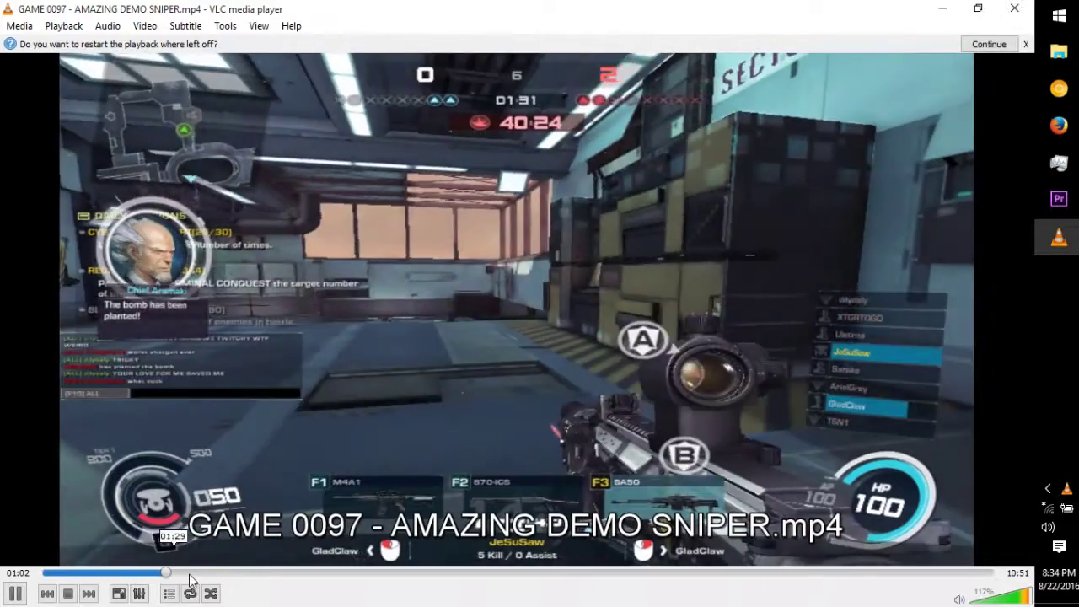
click(167, 574)
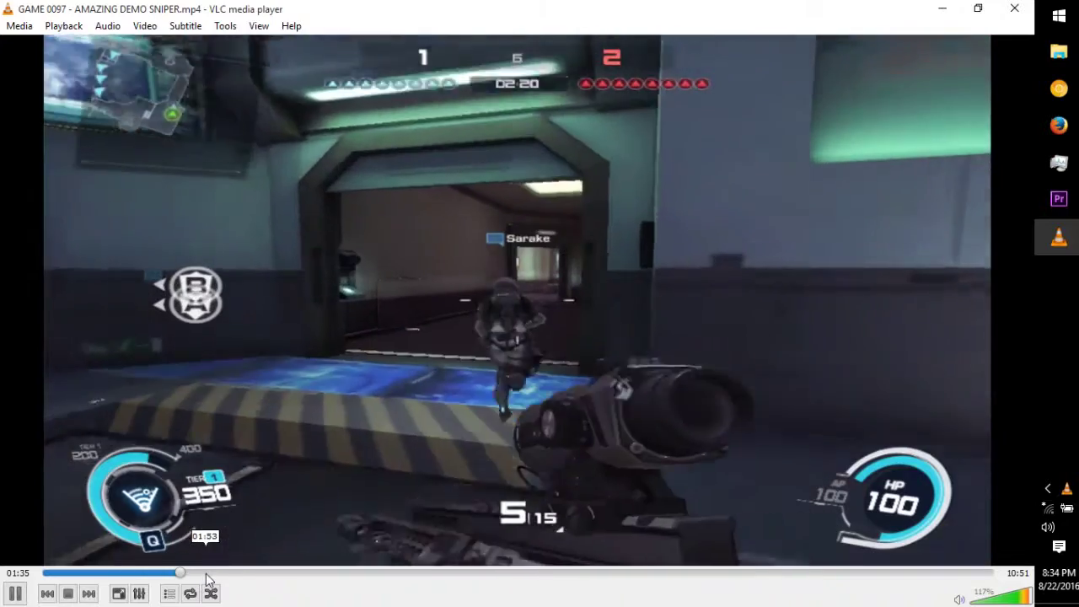
drag(193, 575, 203, 576)
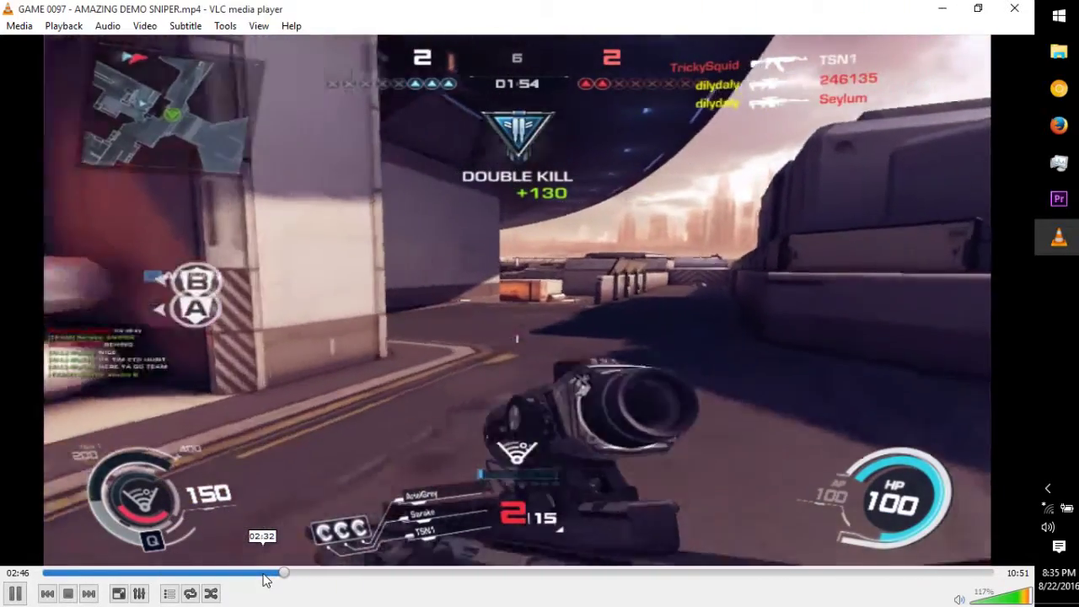
key(space)
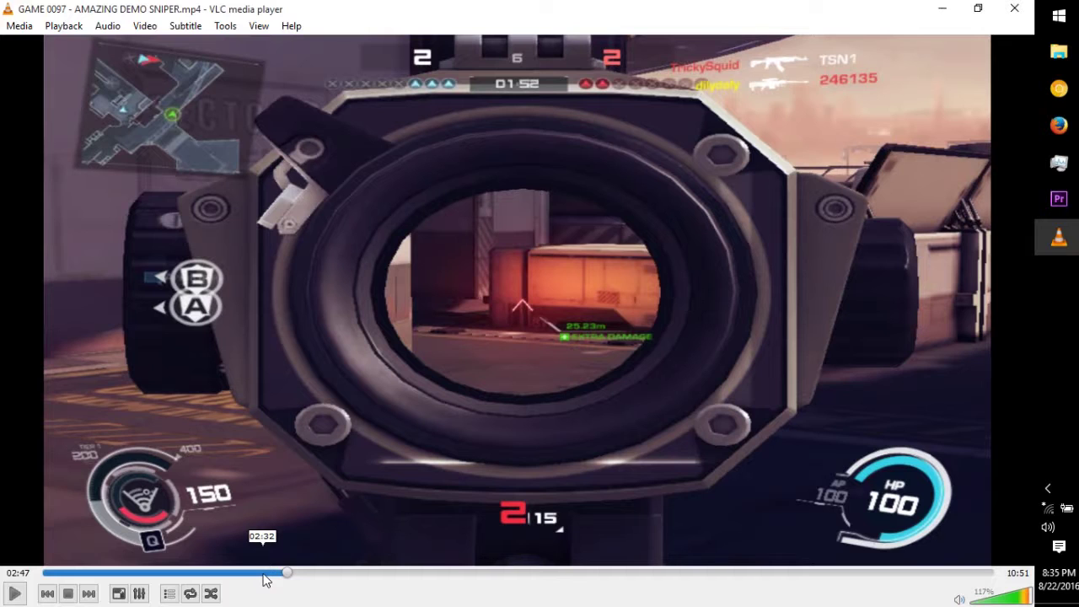
double_click(327, 517)
double_click(437, 358)
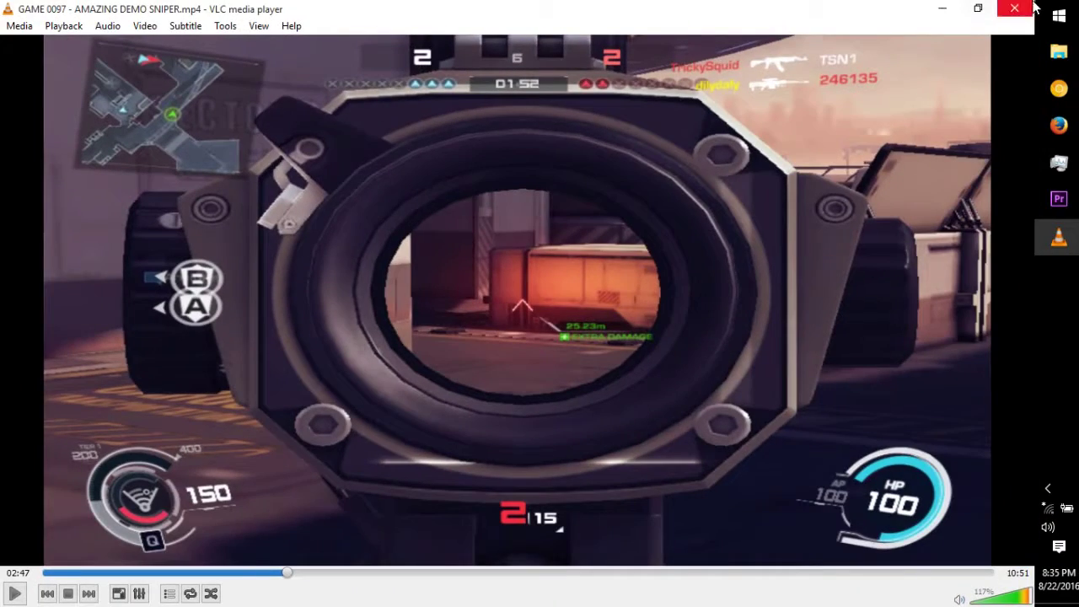
click(1031, 6)
Import GAME 0097 - AMAZING DEMO SNIPER into the Premiere Pro project and place it on Video 1 at about 00:02:21.
drag(450, 310, 42, 260)
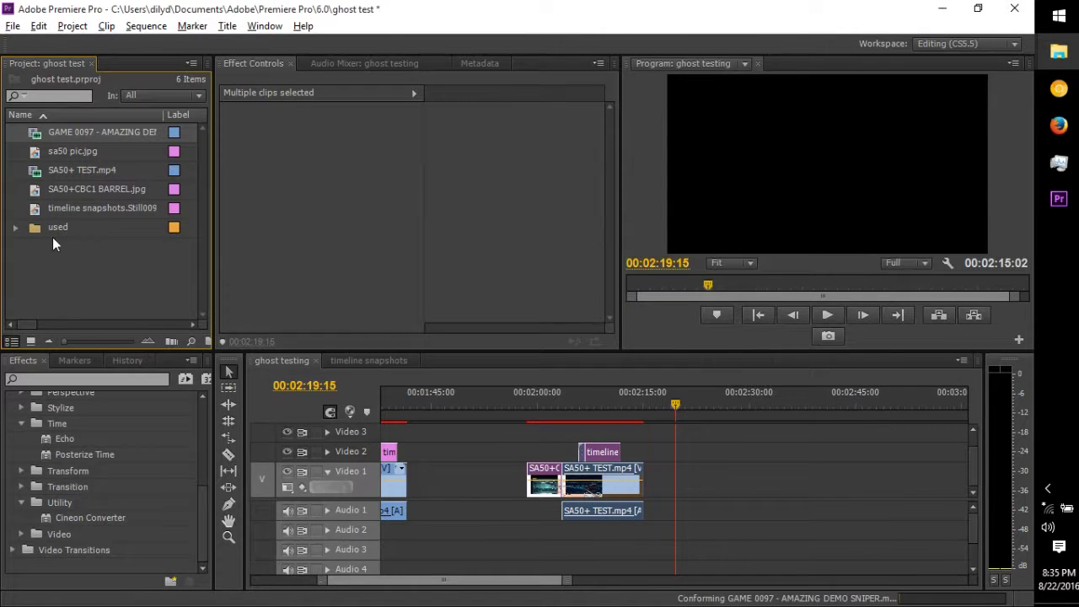
drag(78, 132, 691, 479)
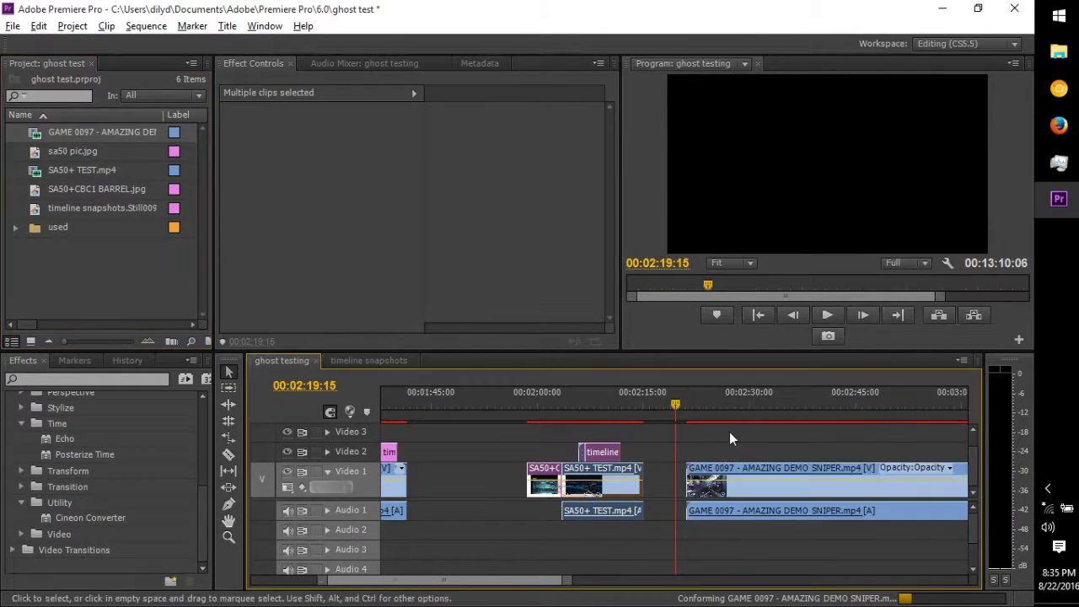
click(695, 408)
key(equal)
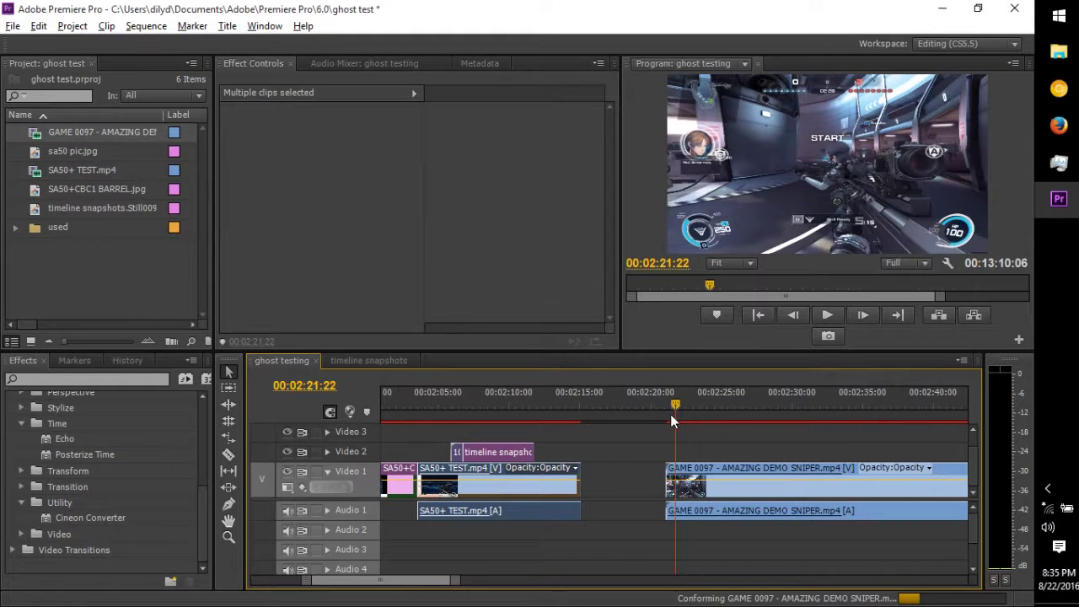
Scrub through the GAME 0097 gameplay and trim the clip's start to 00:04:49:01.
click(690, 413)
drag(697, 413, 905, 431)
key(minus)
key(minus)
key(minus)
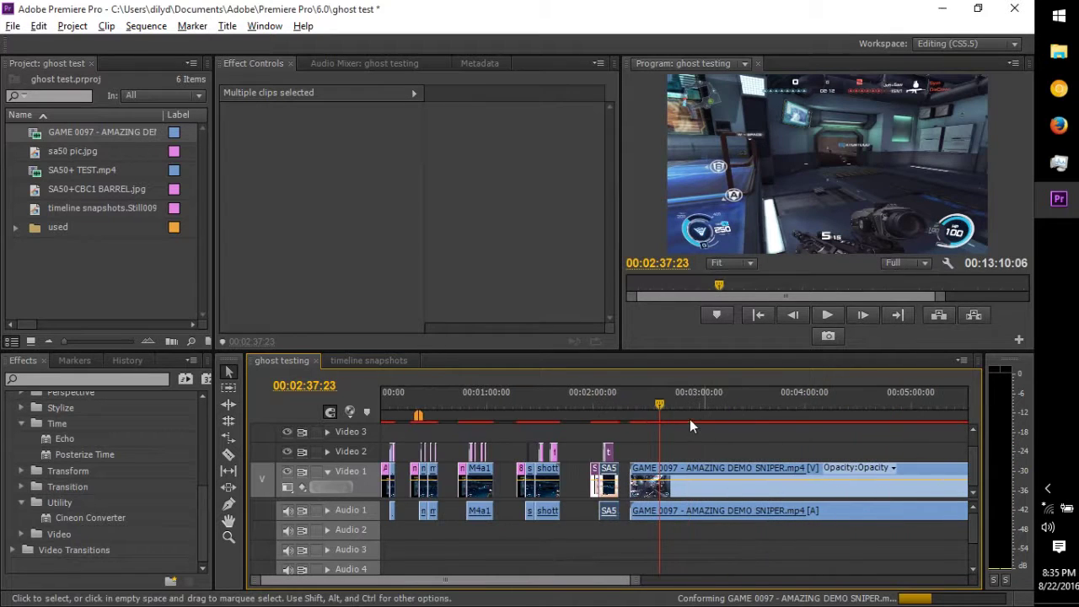
drag(660, 407, 637, 450)
key(minus)
key(minus)
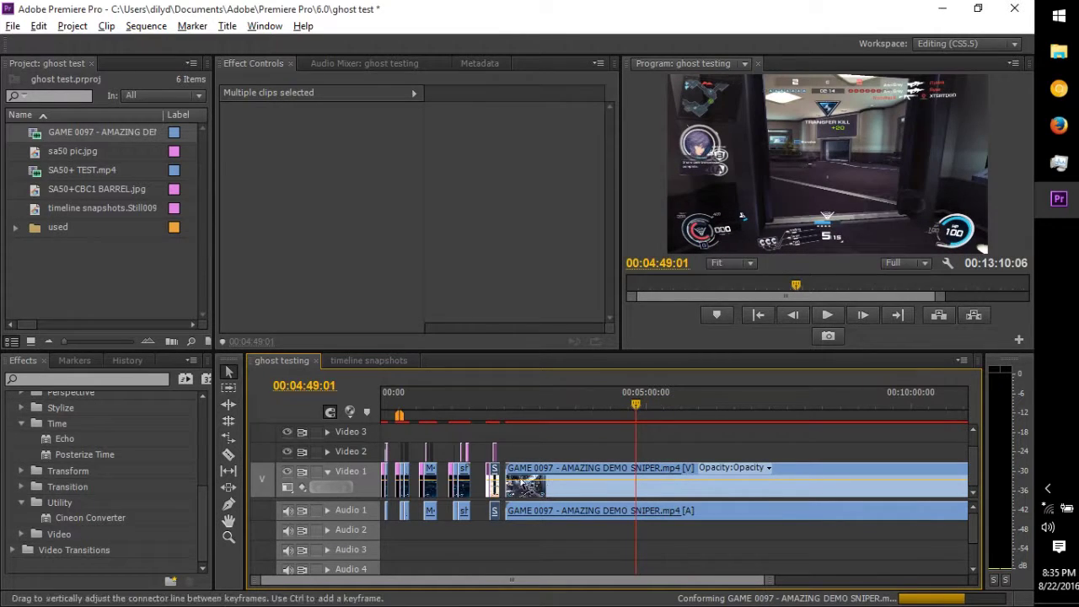
drag(506, 481, 638, 482)
key(=)
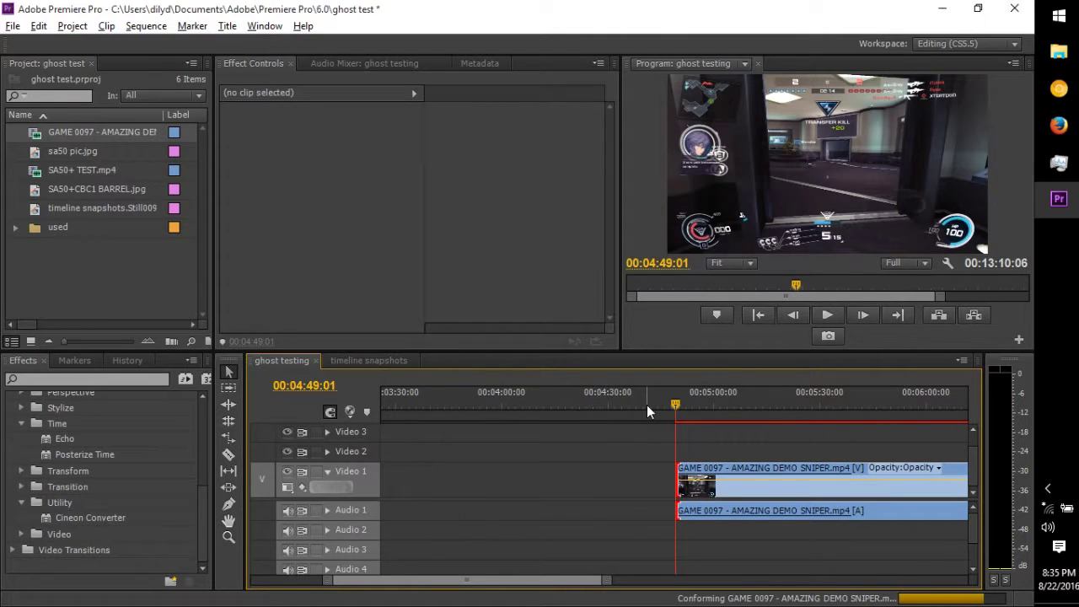
Zoom the ghost testing timeline out to show all weapon sections and expand the used bin in the project.
key(minus)
key(minus)
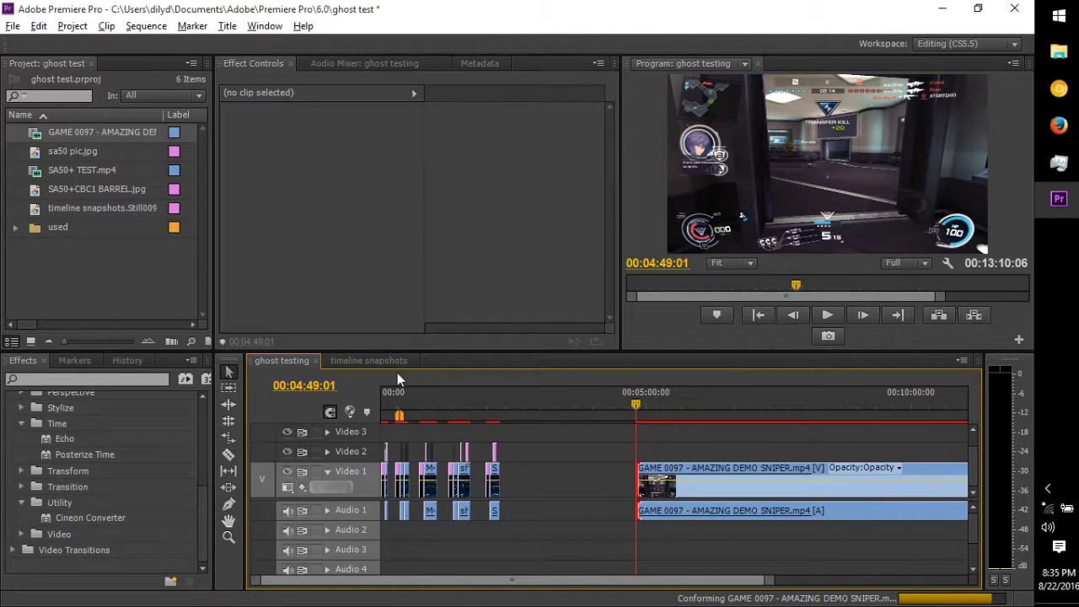
drag(595, 410, 638, 422)
click(16, 227)
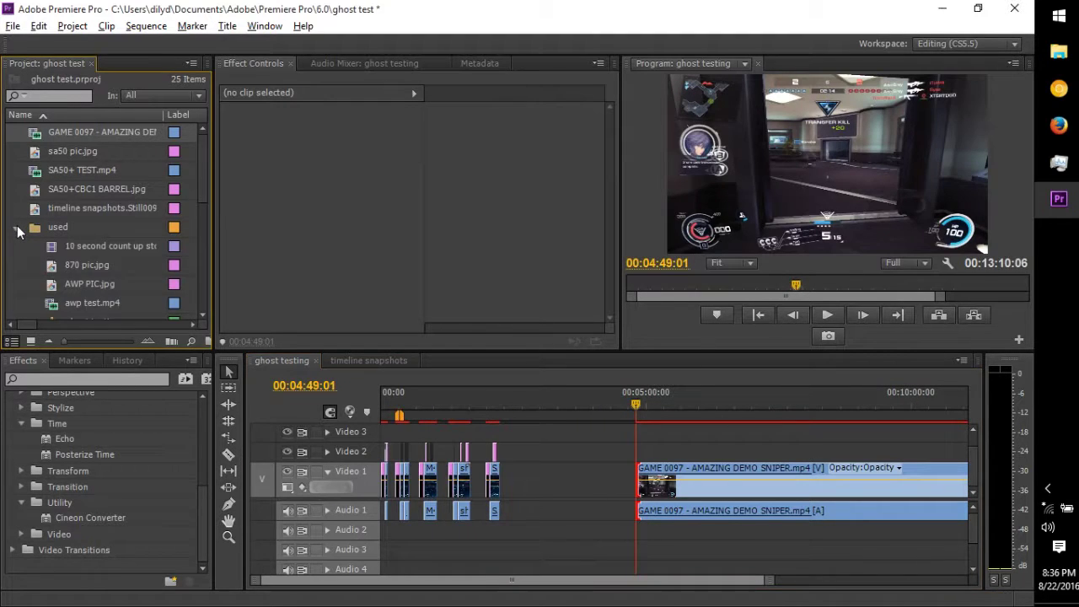
Examine the SA50+ and shotgun test sections and their stopwatch overlays, and return to the GAME 0097 clip at about 00:05:08.
click(489, 413)
key(equal)
key(equal)
key(equal)
key(equal)
key(equal)
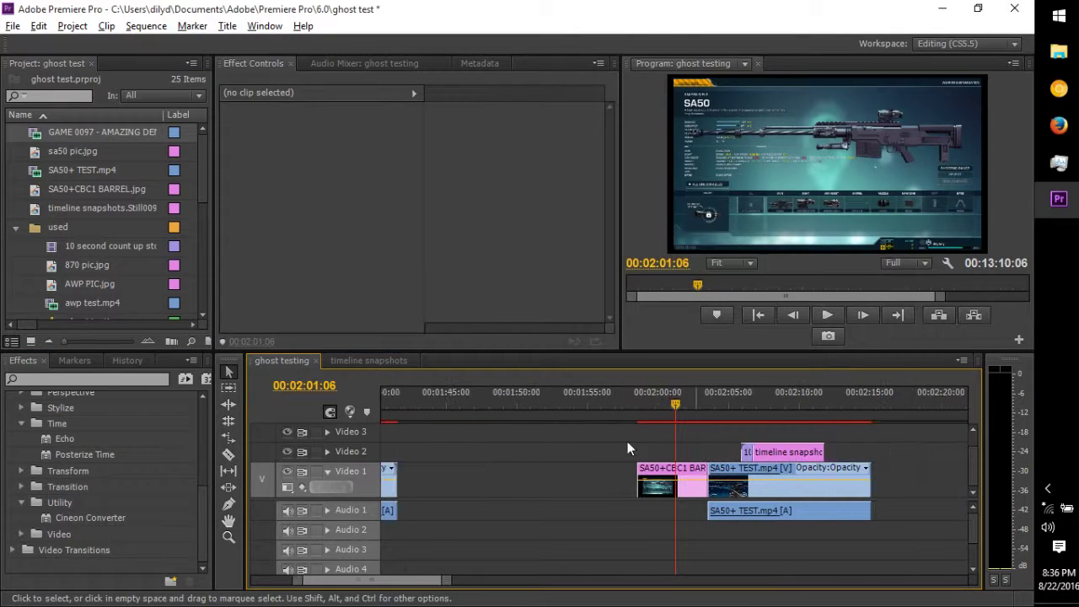
key(minus)
key(minus)
key(minus)
key(minus)
key(minus)
click(492, 391)
key(equal)
key(equal)
key(equal)
key(equal)
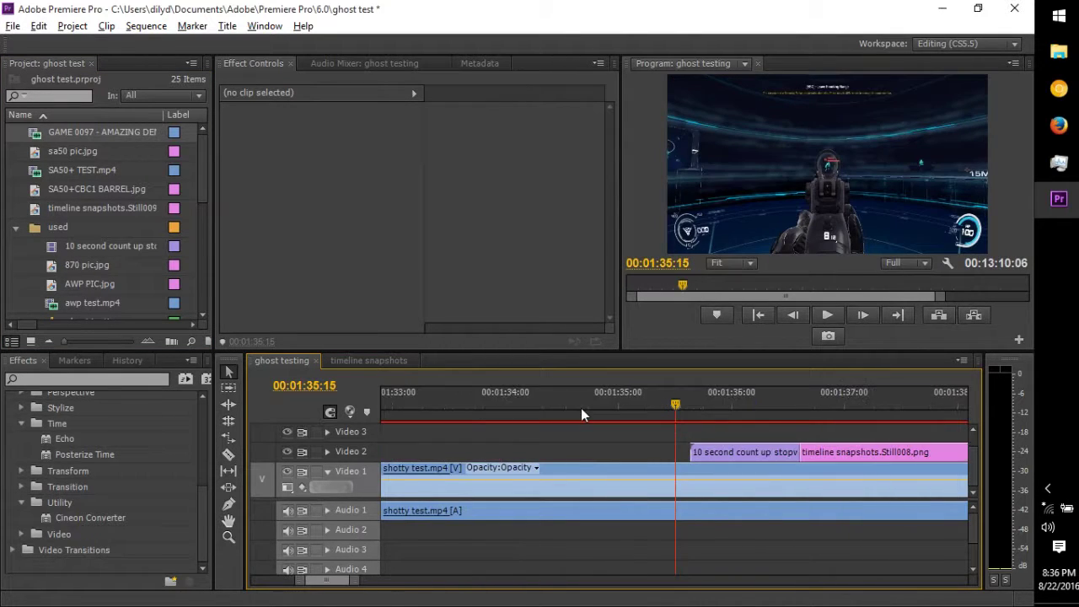
key(minus)
key(minus)
key(minus)
key(minus)
key(minus)
drag(788, 395, 810, 401)
key(minus)
key(minus)
key(minus)
click(675, 403)
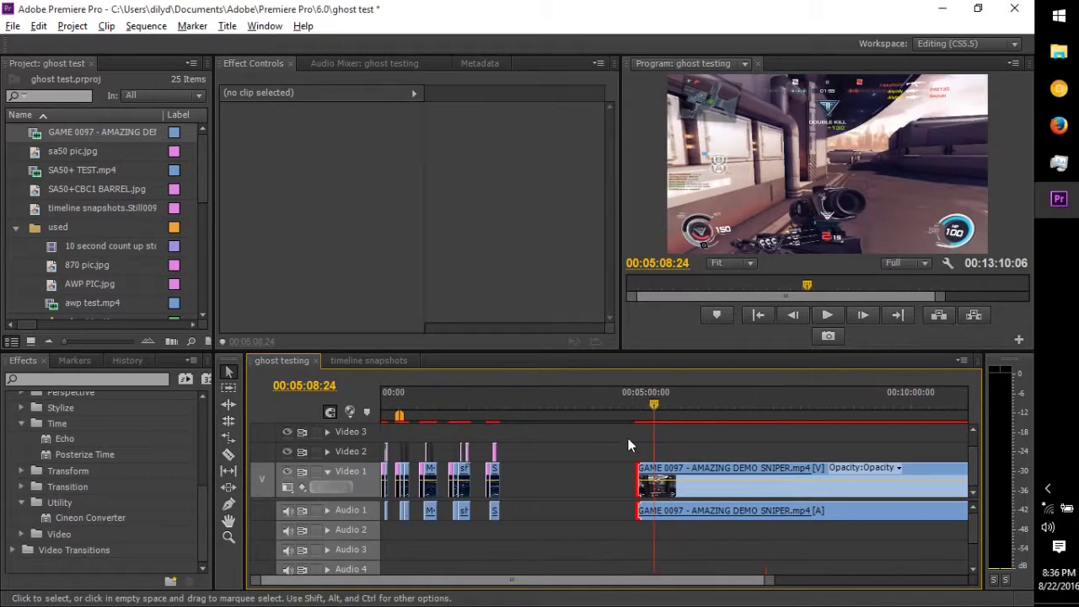
Move the GAME 0097 clip earlier on Video 1 to start at about 00:02:50 and save the project.
key(minus)
drag(675, 480, 625, 482)
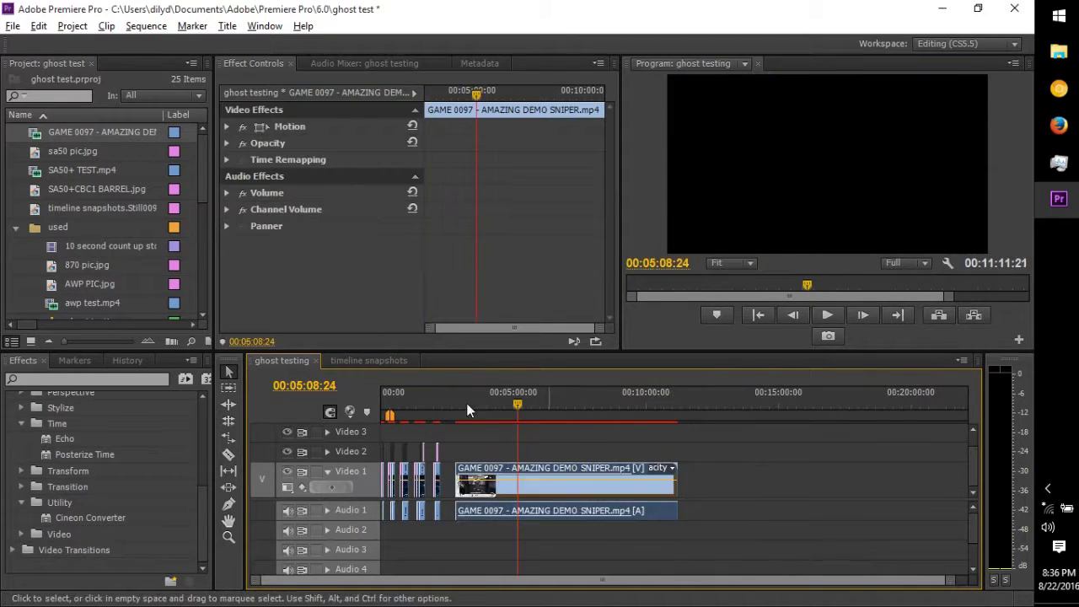
key(equal)
drag(531, 394, 564, 400)
key(equal)
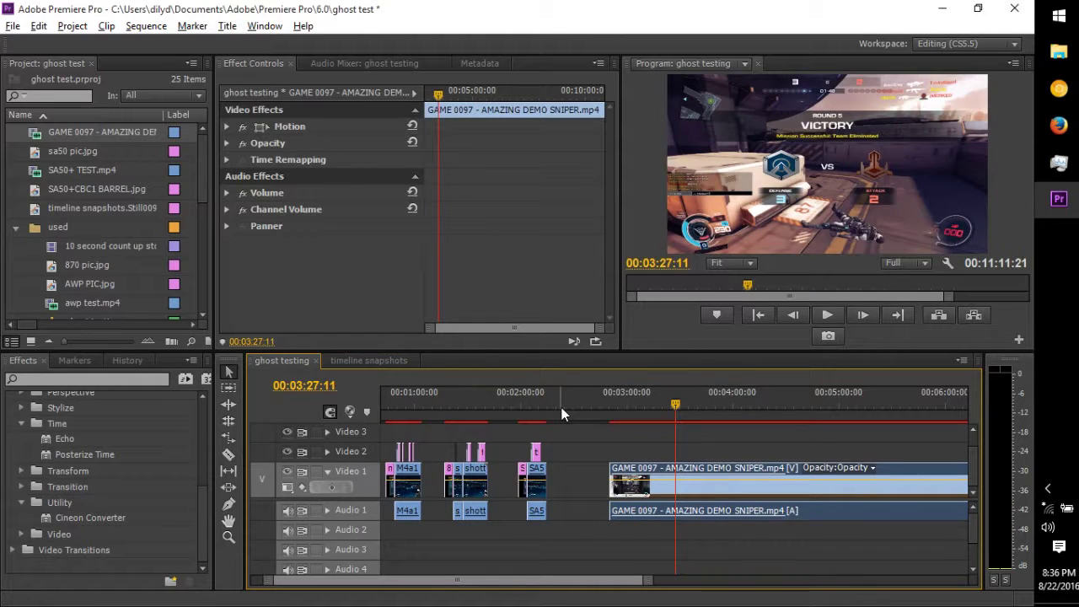
key(ctrl+s)
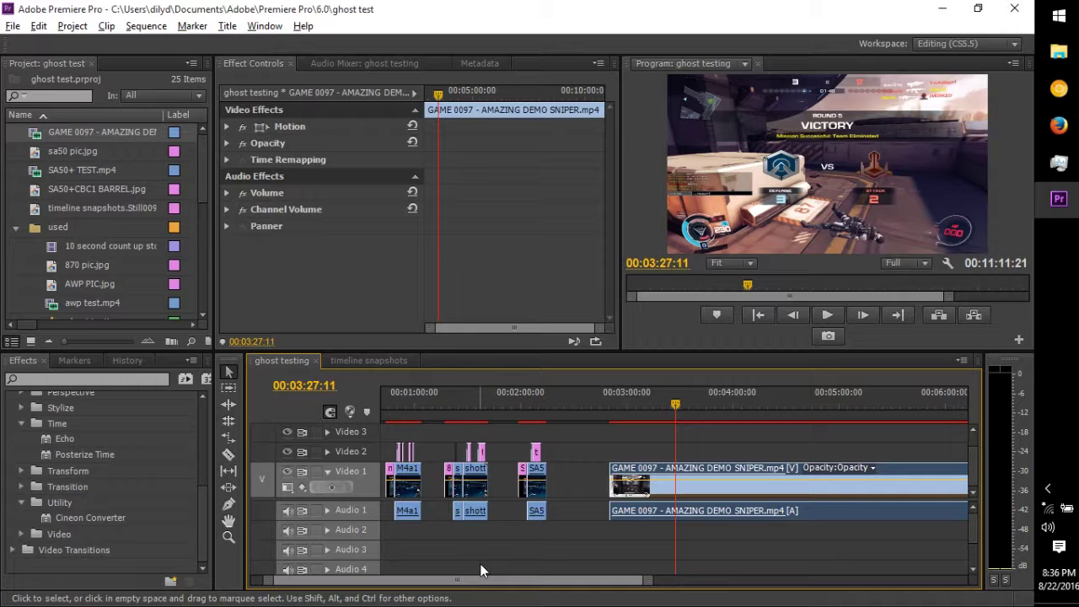
Play the GAME 0097 gameplay from about 00:03:02 and scrub back to 00:02:53:08 to review the opening sniper kills.
drag(671, 413, 631, 398)
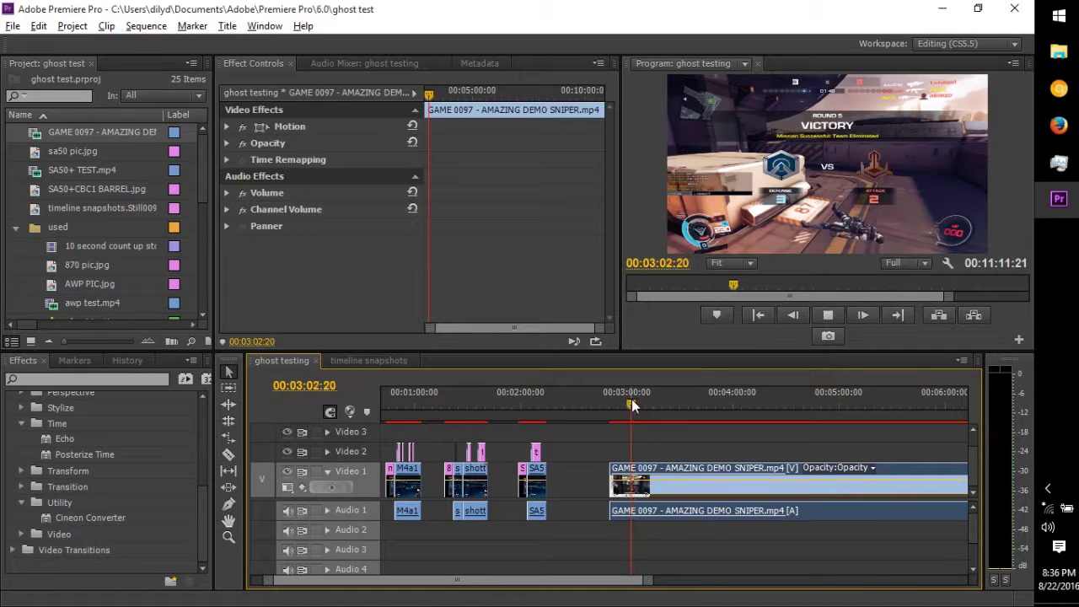
key(space)
key(space)
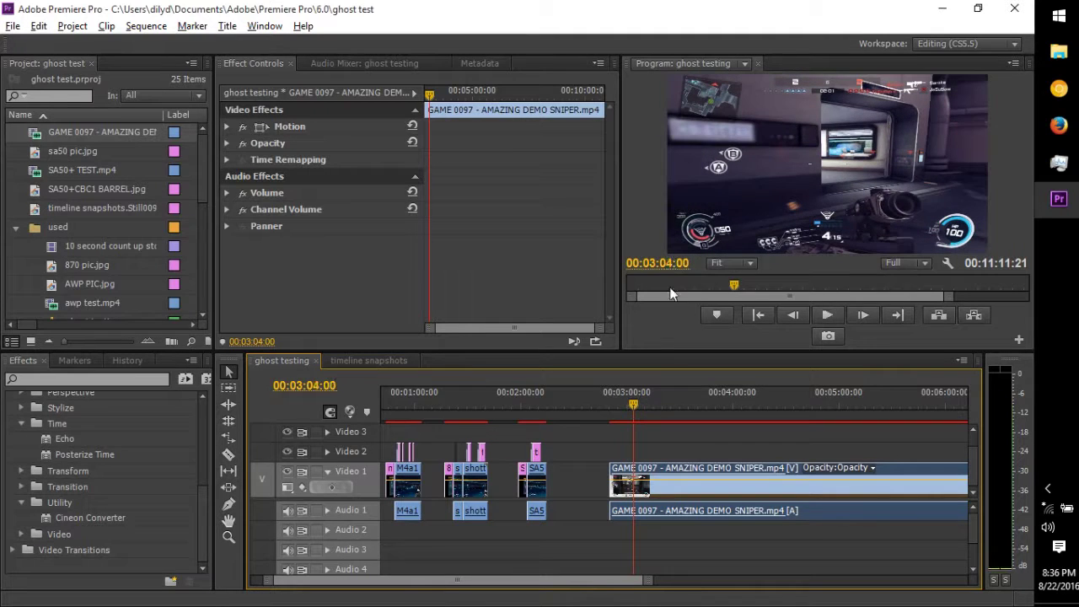
key(space)
key(space)
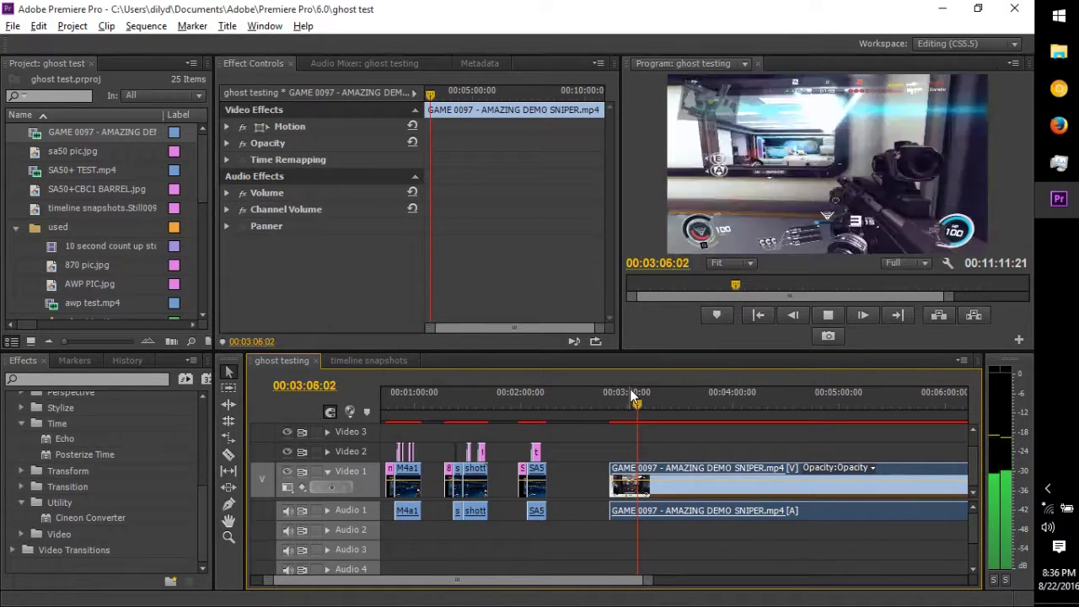
drag(635, 399, 618, 409)
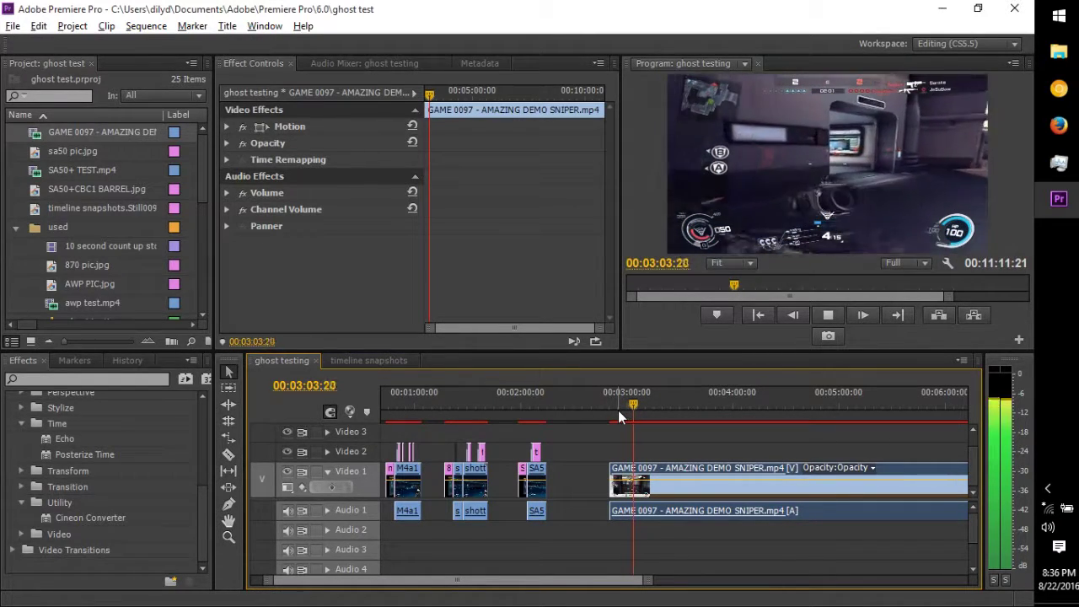
key(space)
click(624, 408)
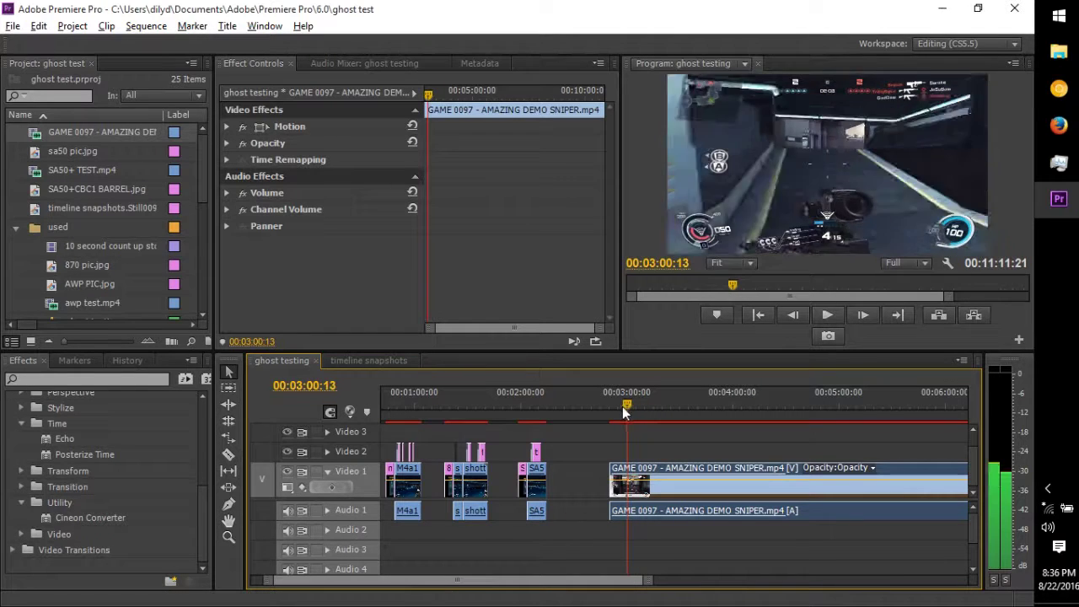
drag(625, 408, 613, 408)
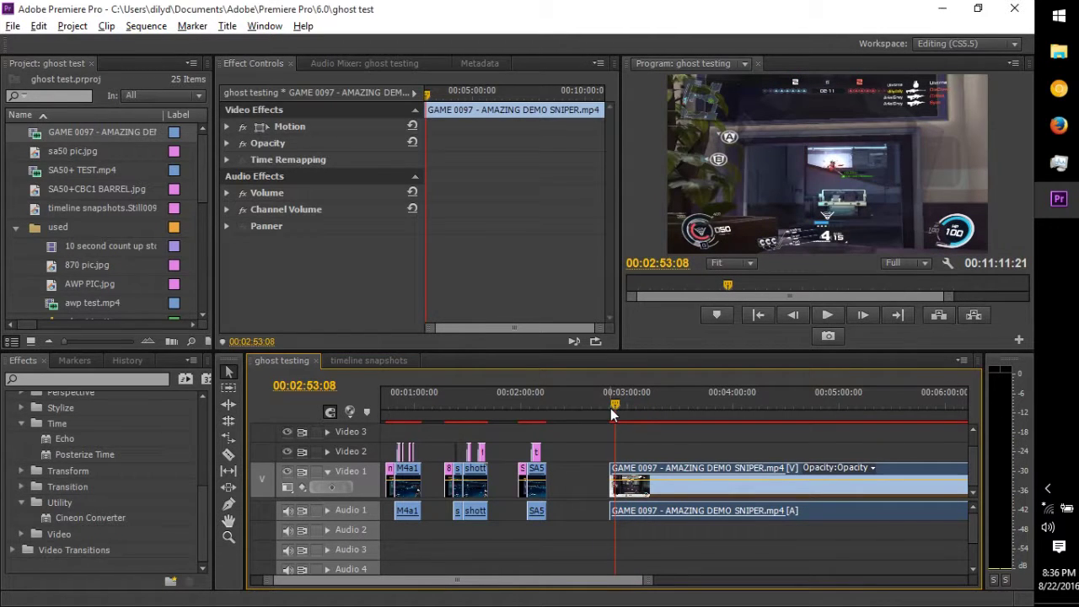
Switch to the gits 4 folder in File Explorer and minimize Premiere Pro.
click(1050, 489)
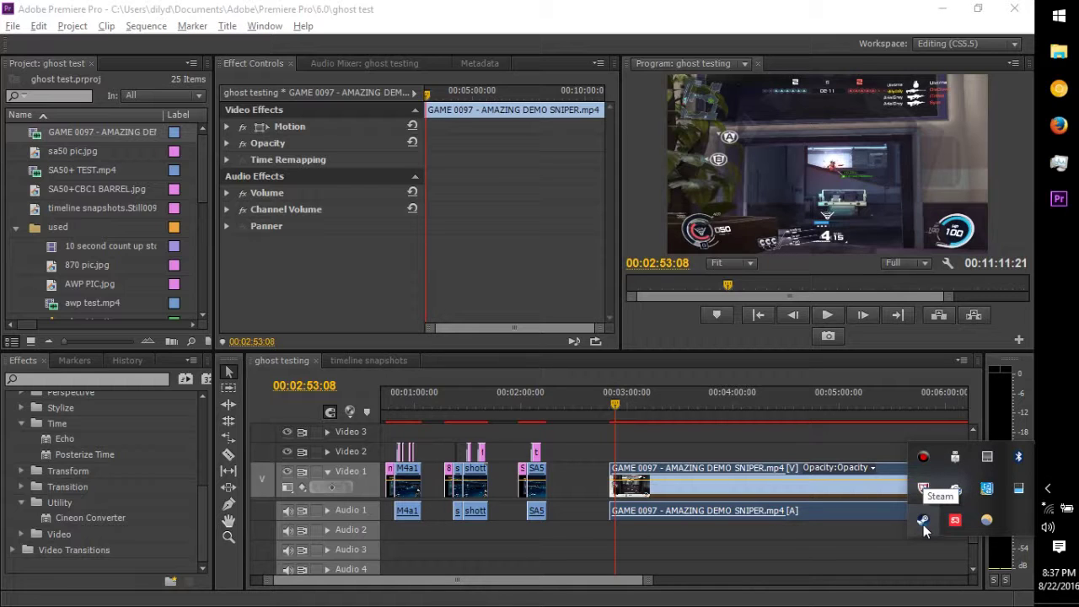
mouse_move(1054, 63)
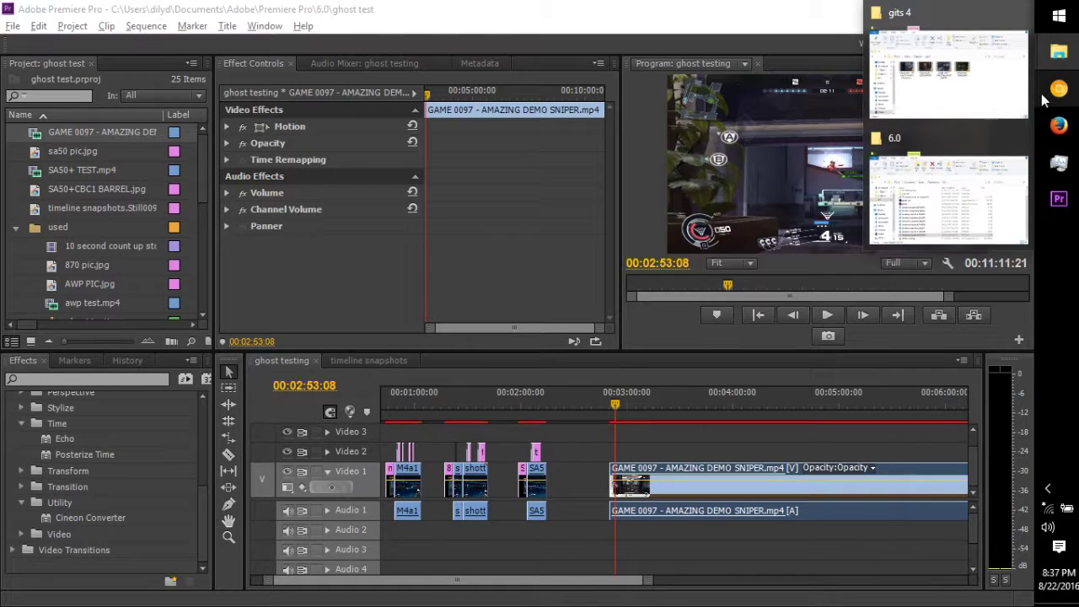
mouse_move(944, 84)
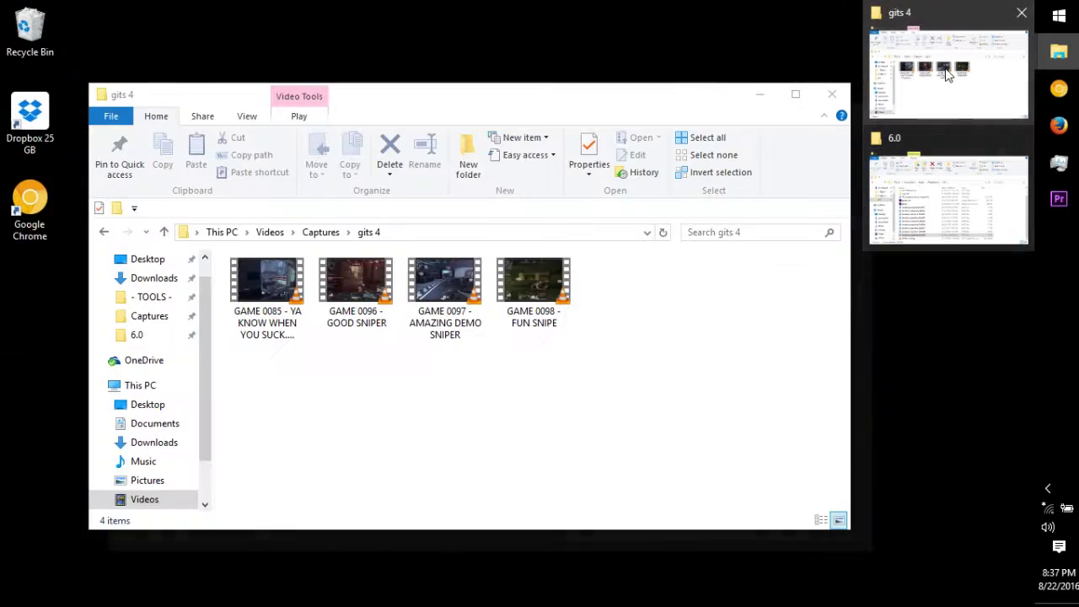
click(943, 112)
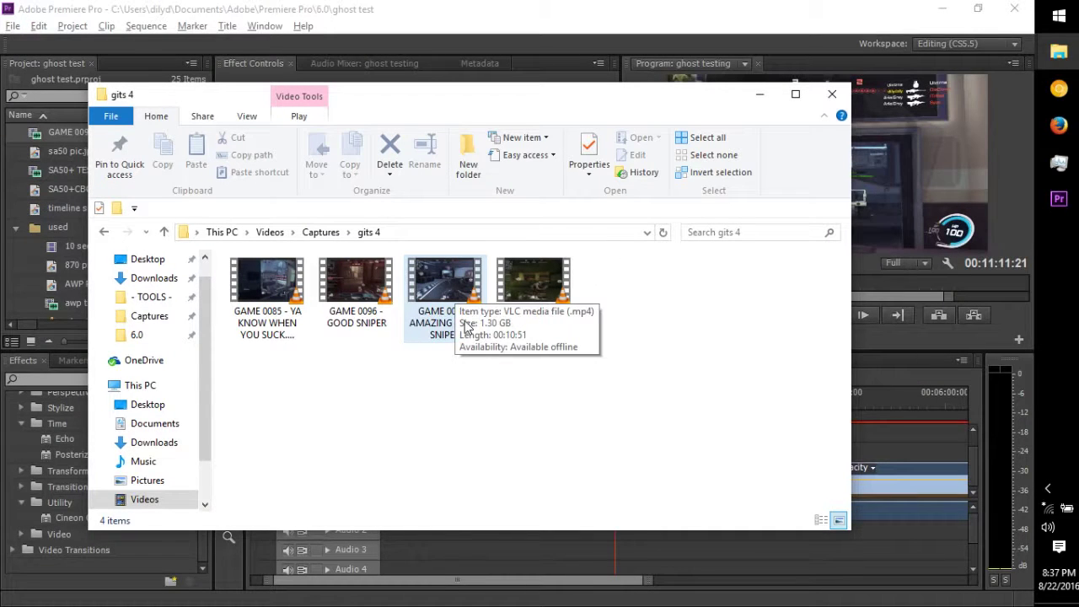
click(1048, 489)
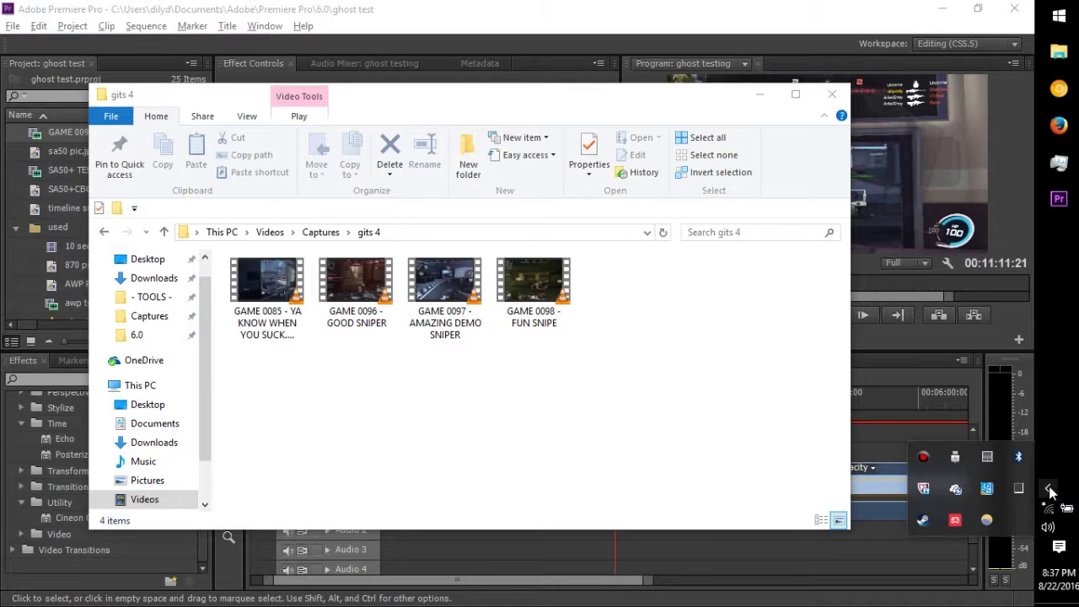
click(1052, 489)
click(948, 564)
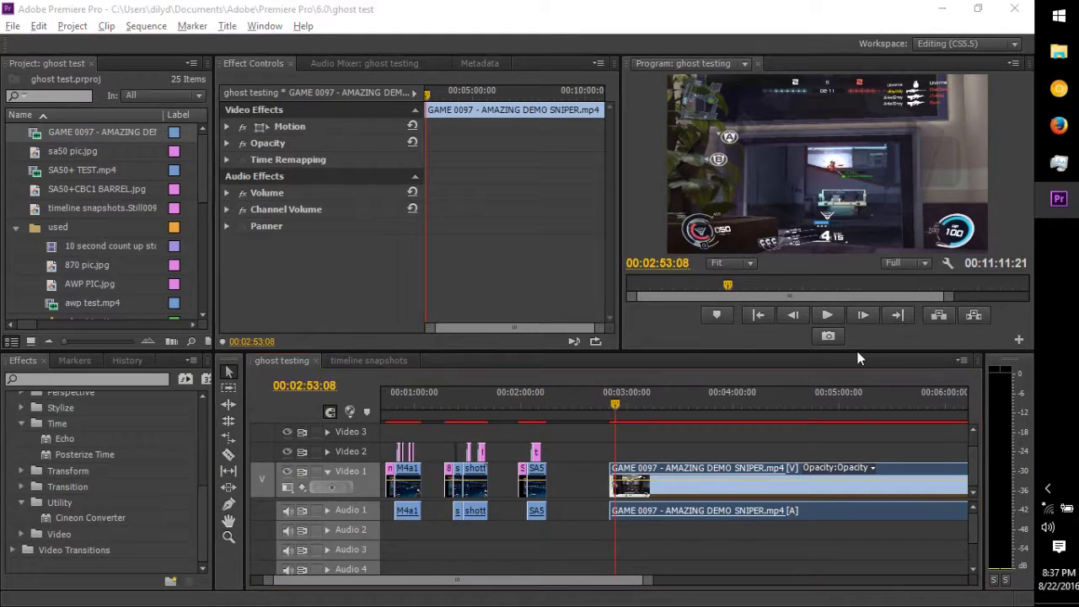
key(alt+Tab)
click(942, 8)
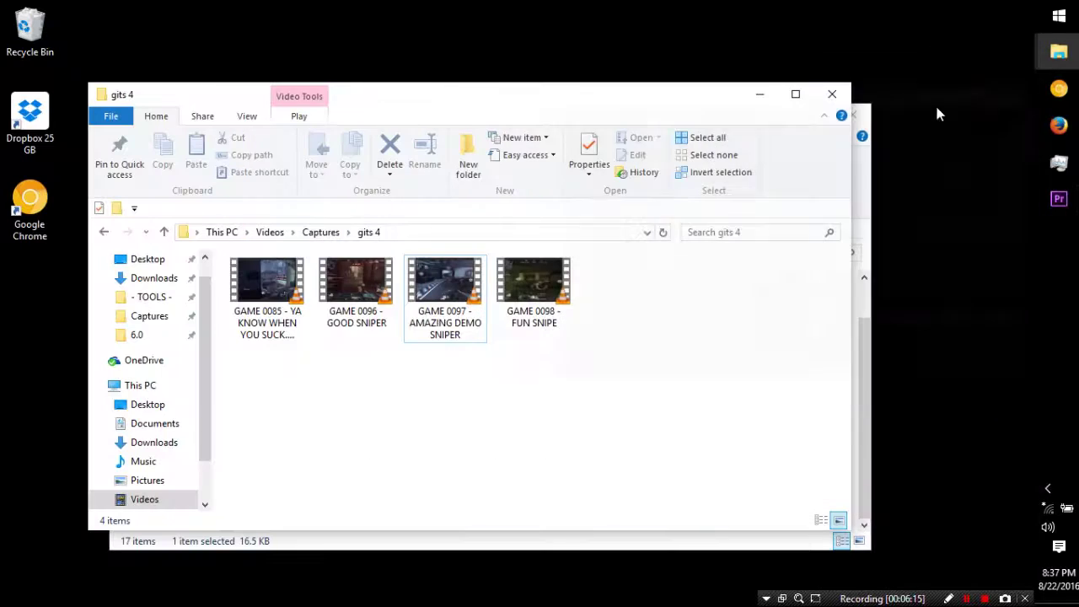